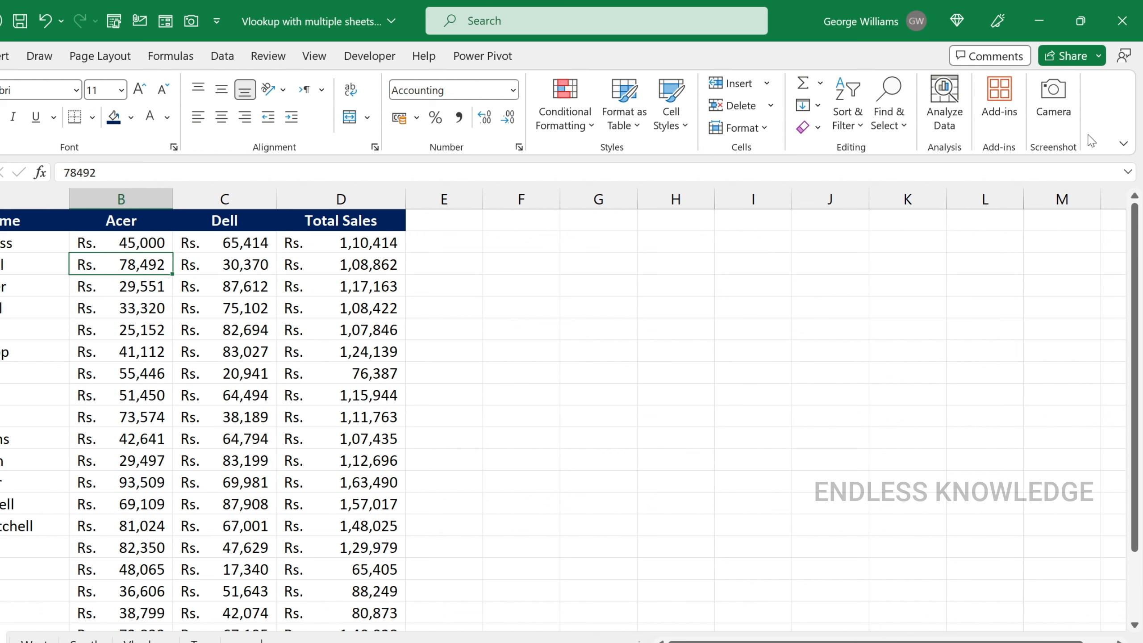
# - Open the ribbon customization options, list All Commands and select the Camera command
pyautogui.rightClick(1090, 140)
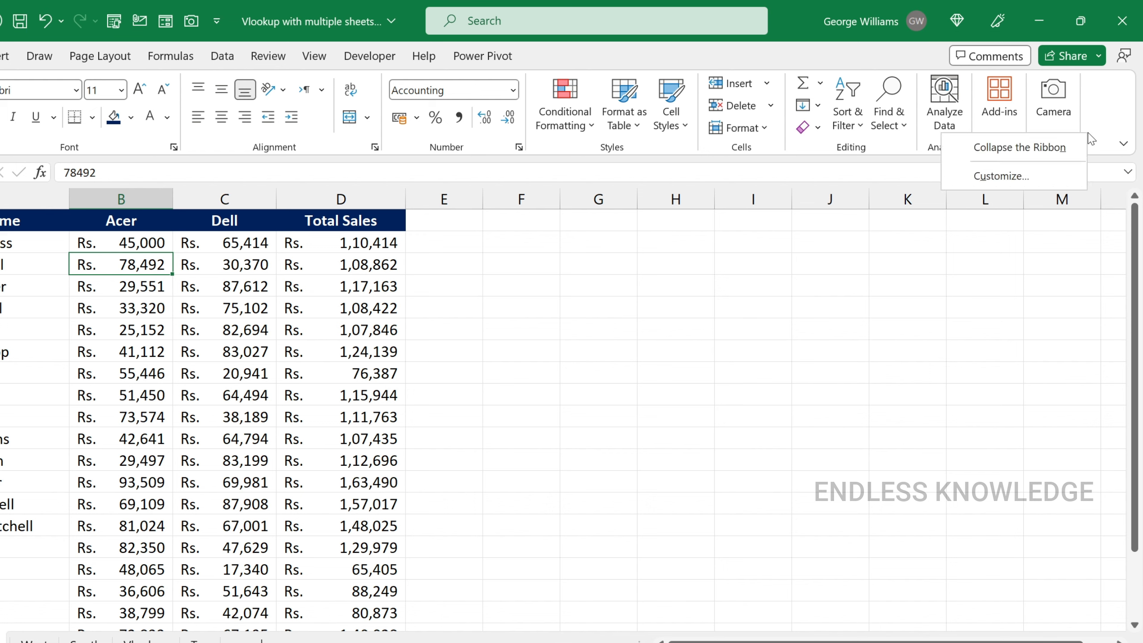
pyautogui.click(1001, 175)
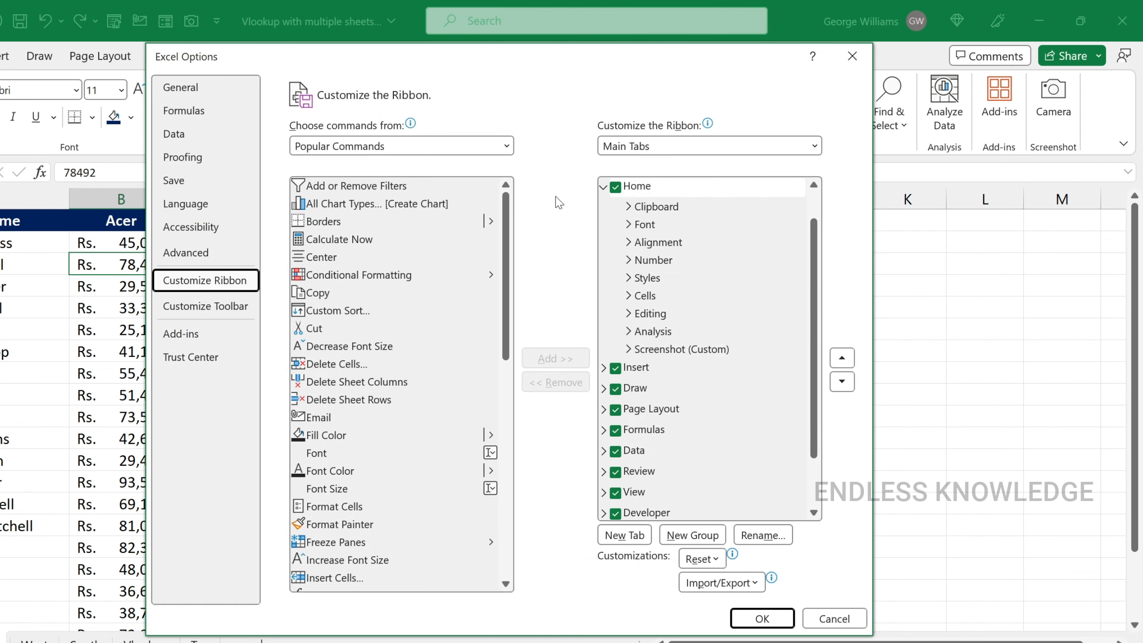
pyautogui.click(412, 149)
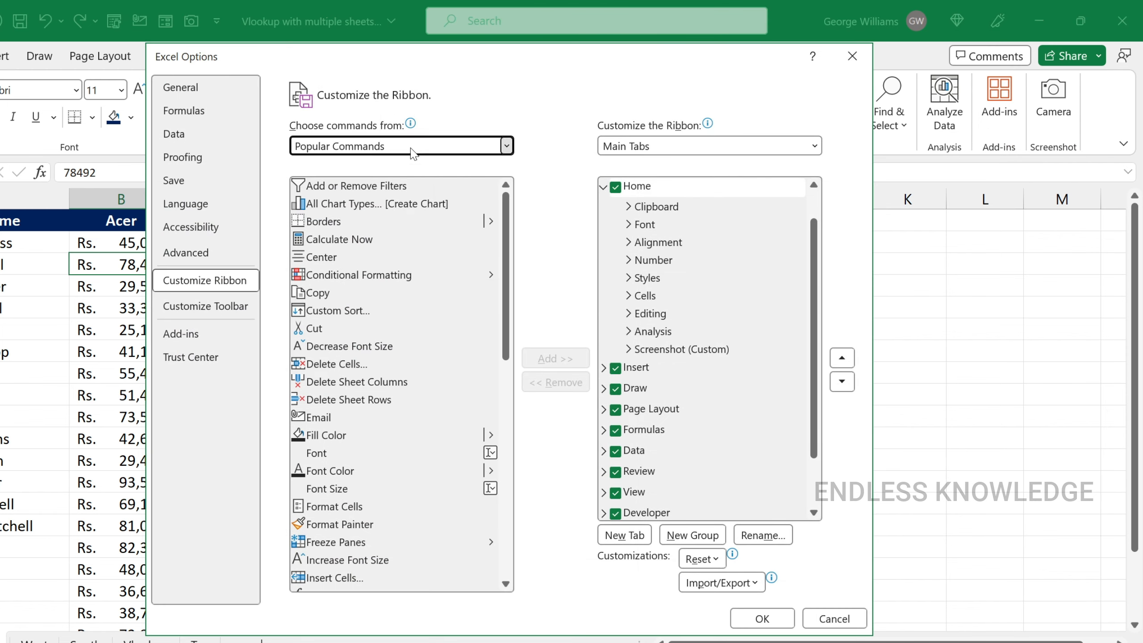
pyautogui.click(386, 205)
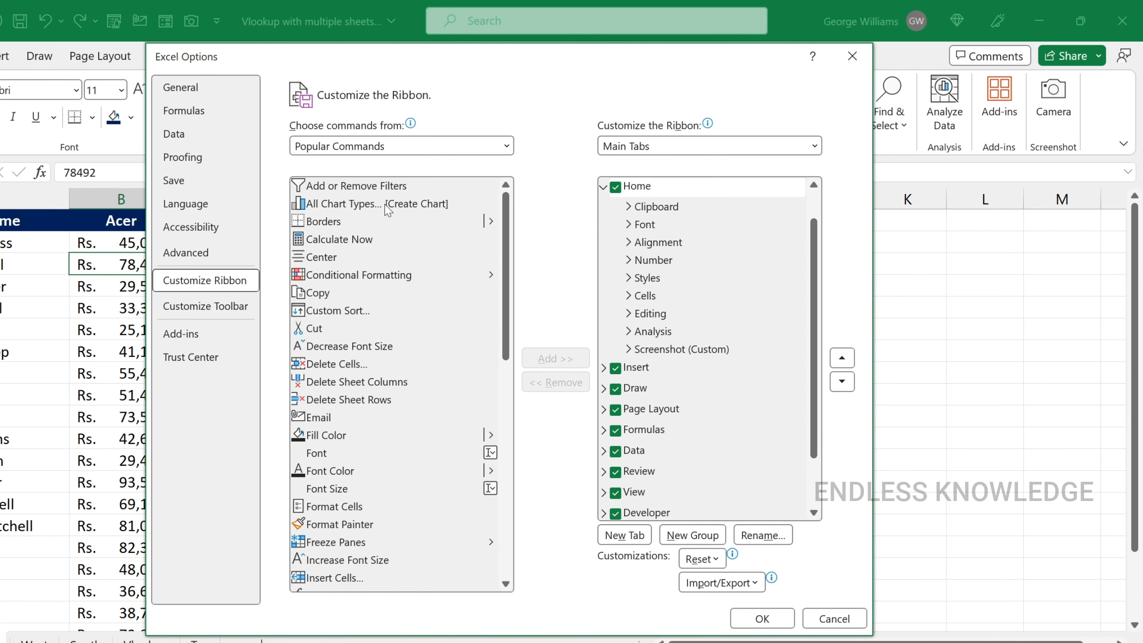
pyautogui.click(334, 296)
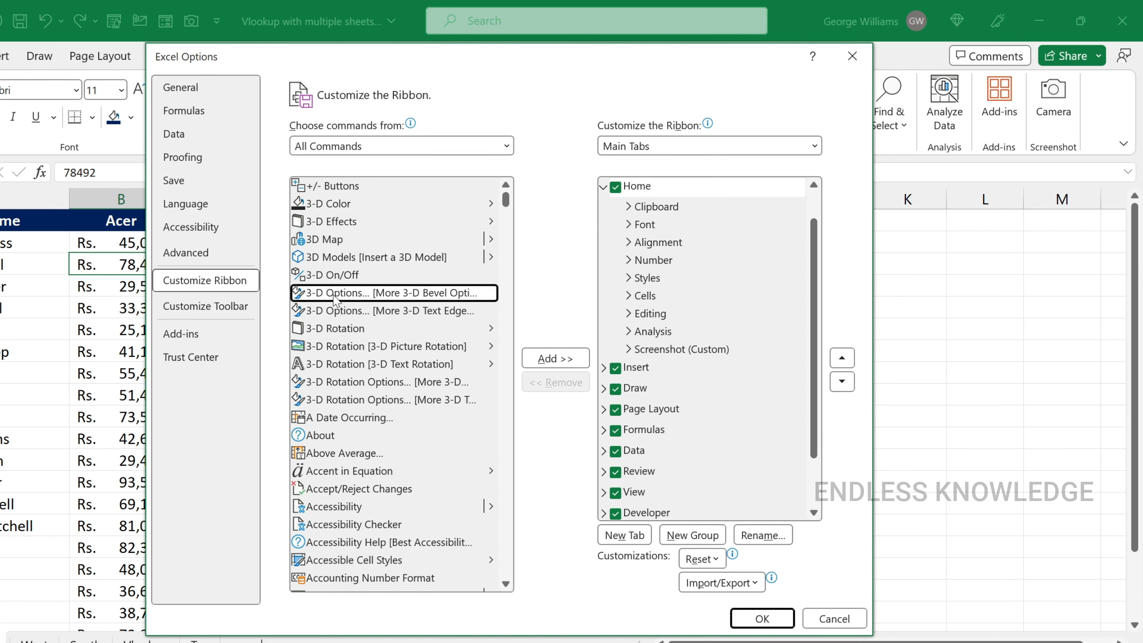
pyautogui.press('c')
pyautogui.scroll(-6, 351, 342)
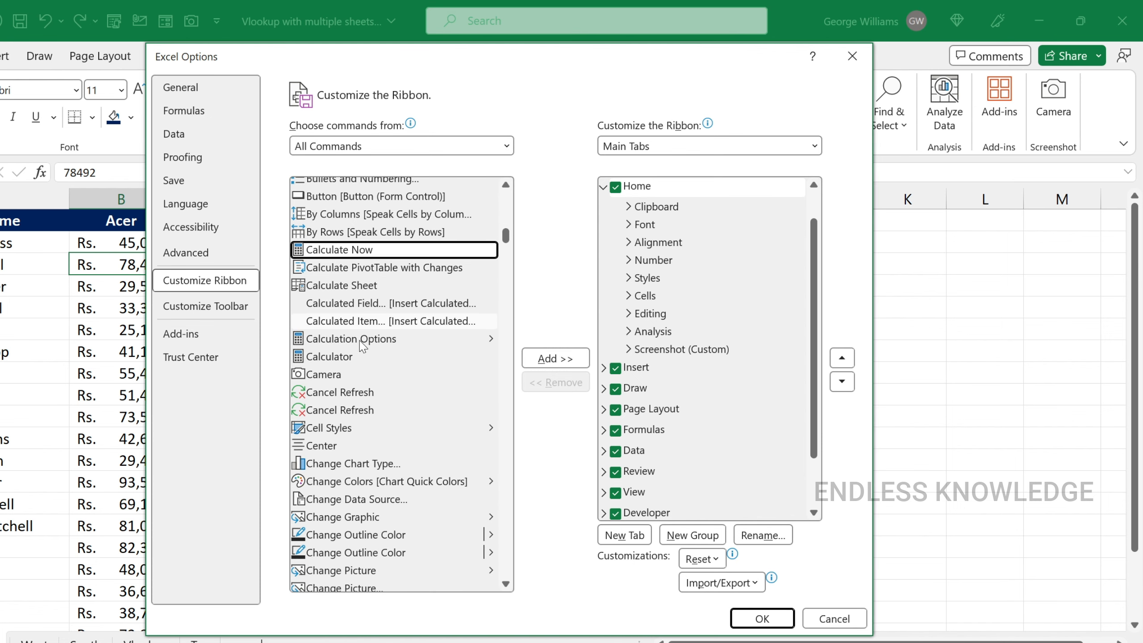
pyautogui.click(361, 376)
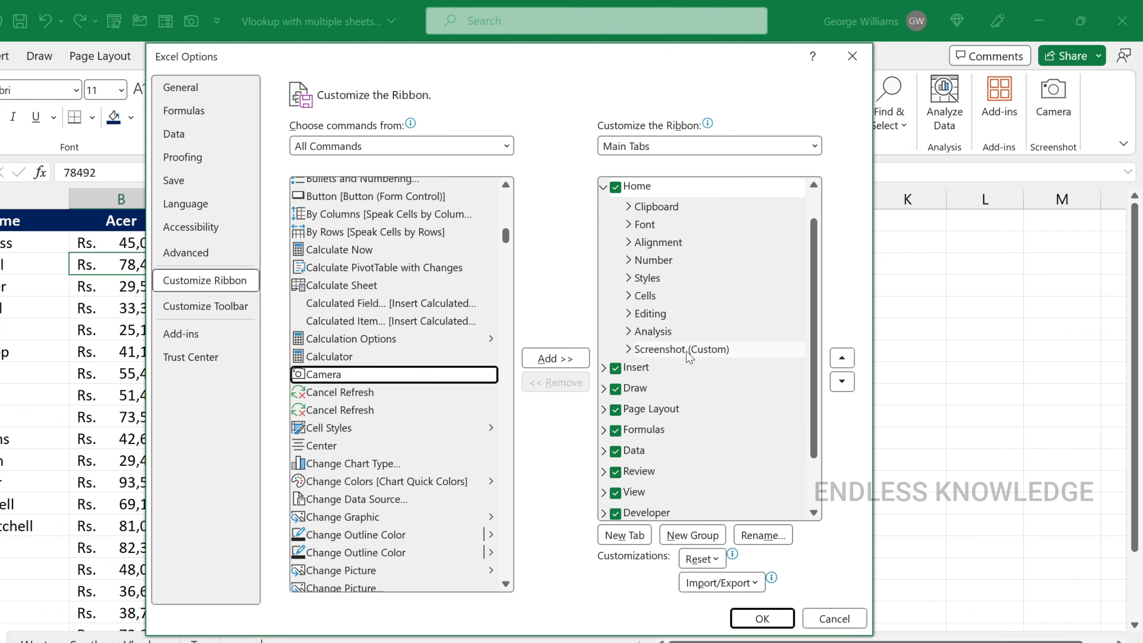
# - Remove the existing custom Screenshot group from the Home tab in the ribbon customization
pyautogui.click(691, 186)
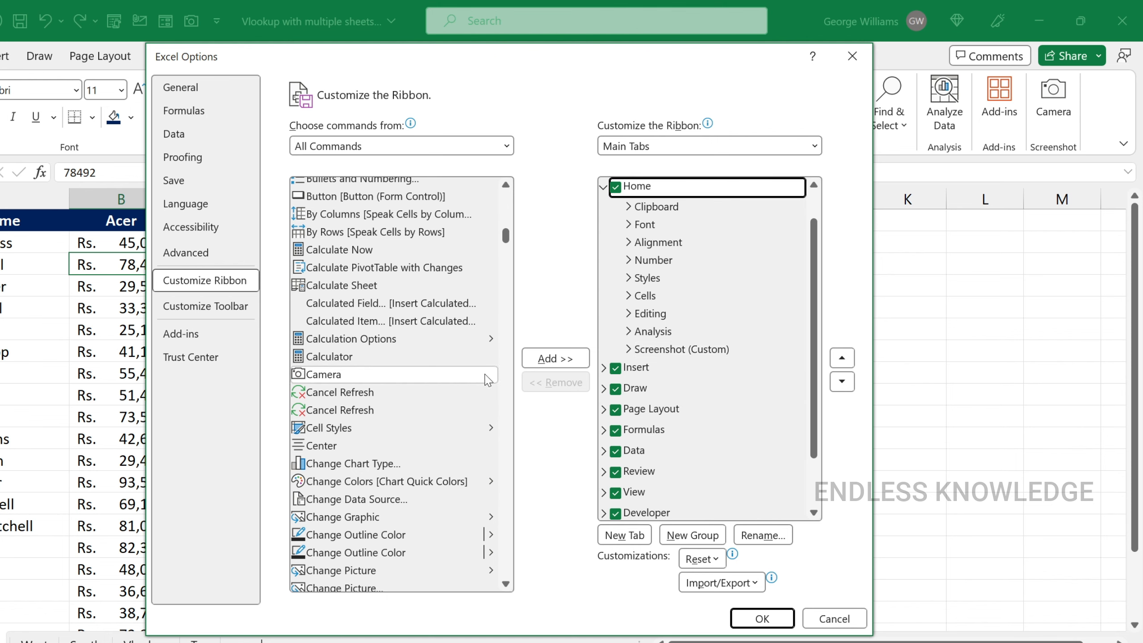
pyautogui.click(697, 355)
pyautogui.rightClick(695, 352)
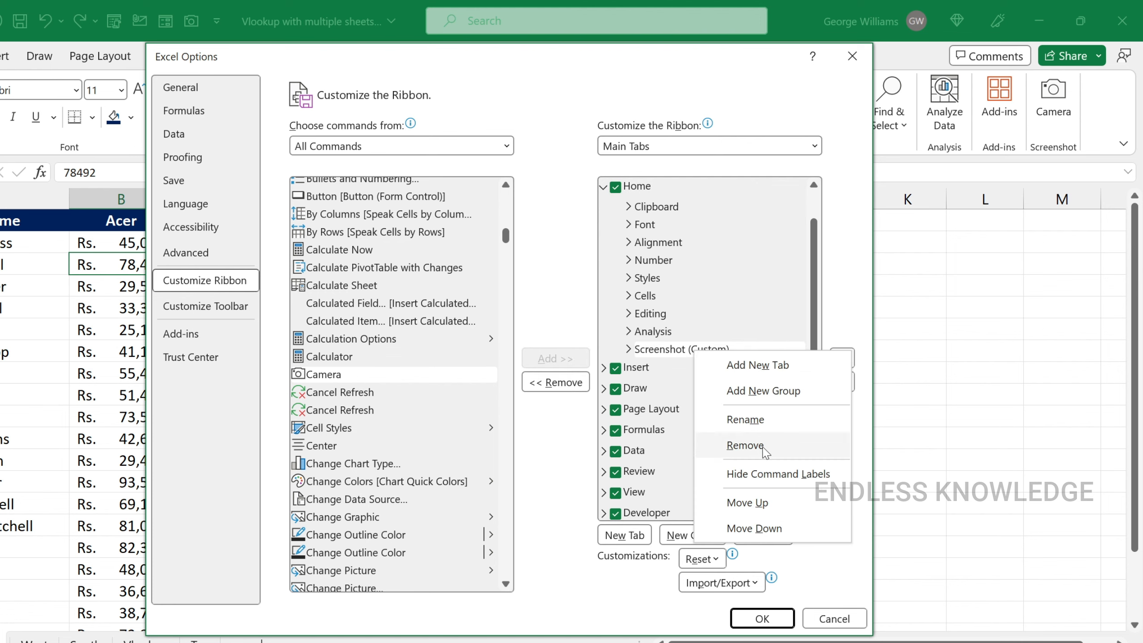
pyautogui.click(745, 445)
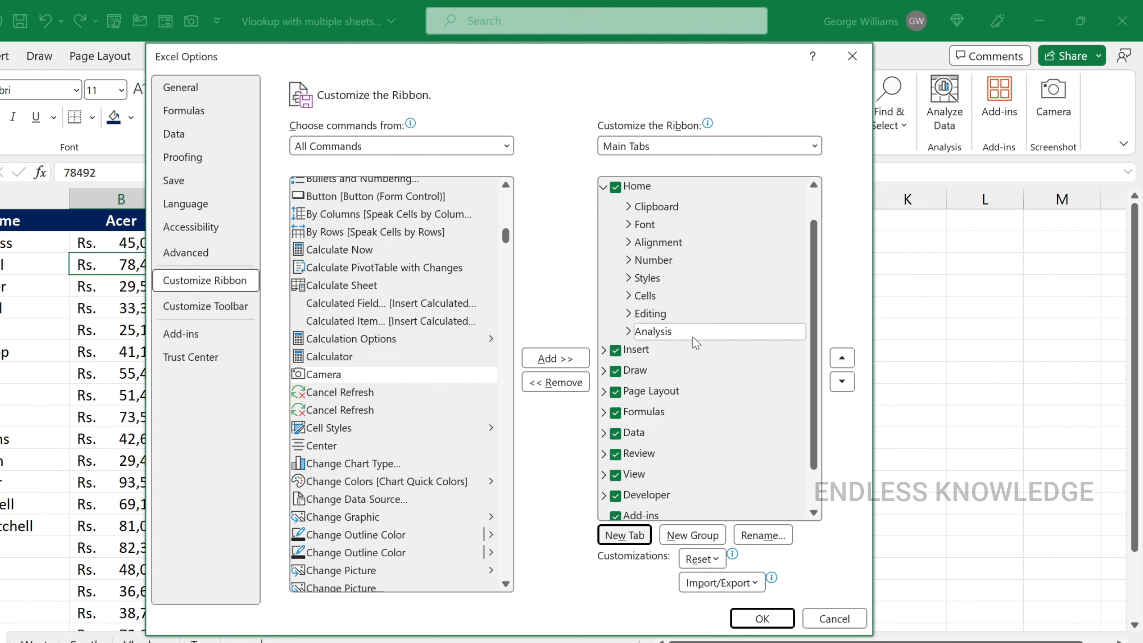
# - Add a custom group at the end of the Home tab, named Screenshot and with the picture symbol
pyautogui.click(693, 190)
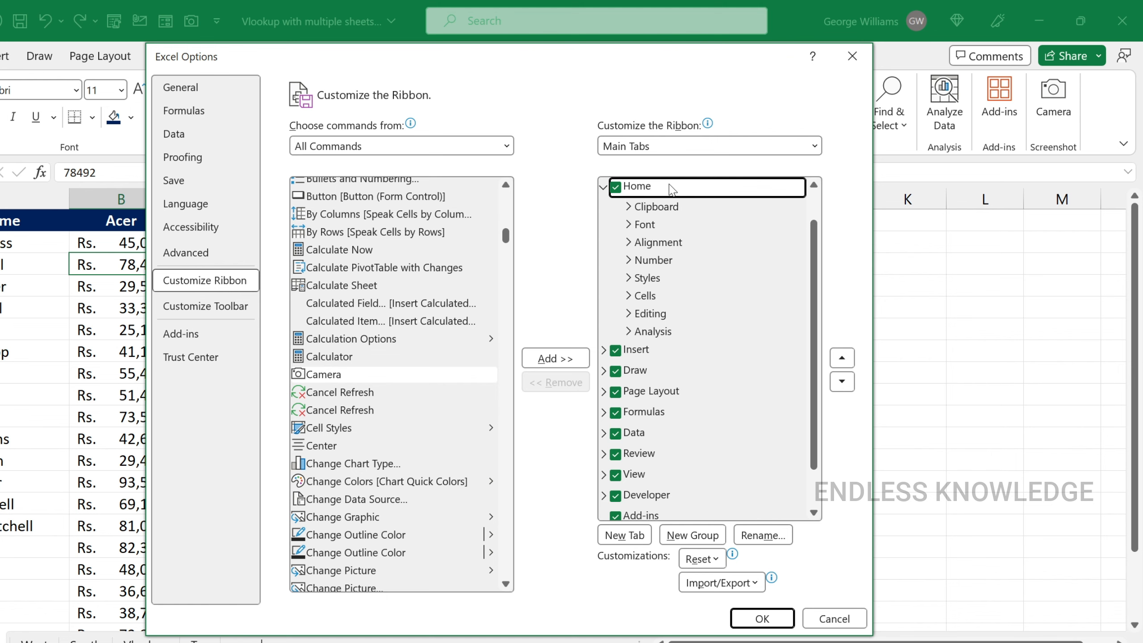
pyautogui.click(693, 535)
pyautogui.rightClick(699, 355)
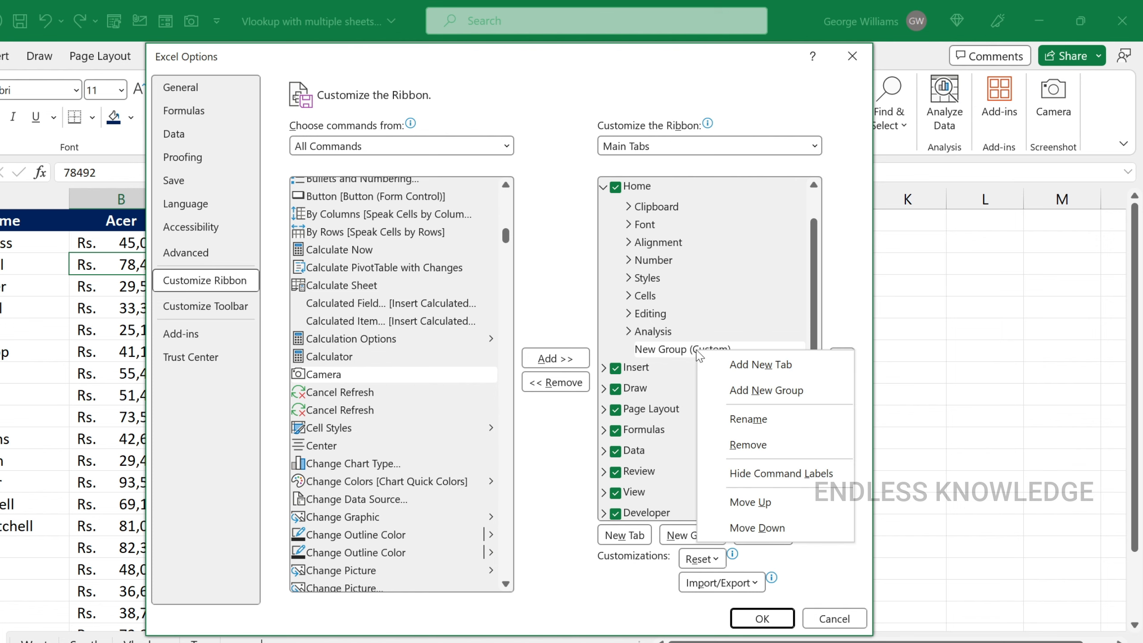
pyautogui.click(748, 419)
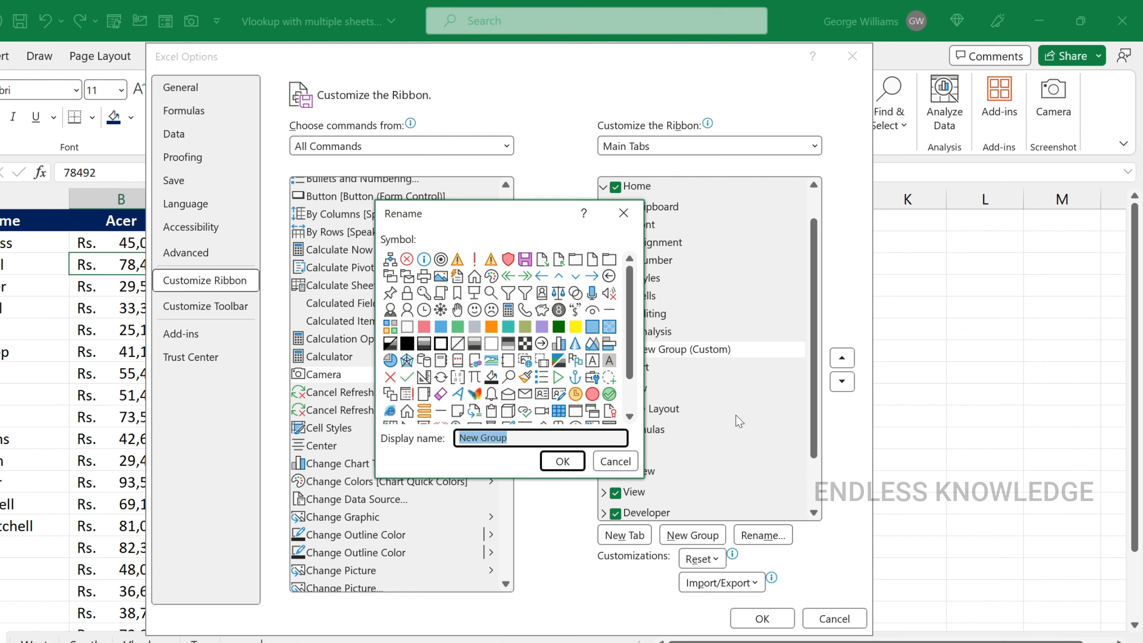
pyautogui.write('Scree')
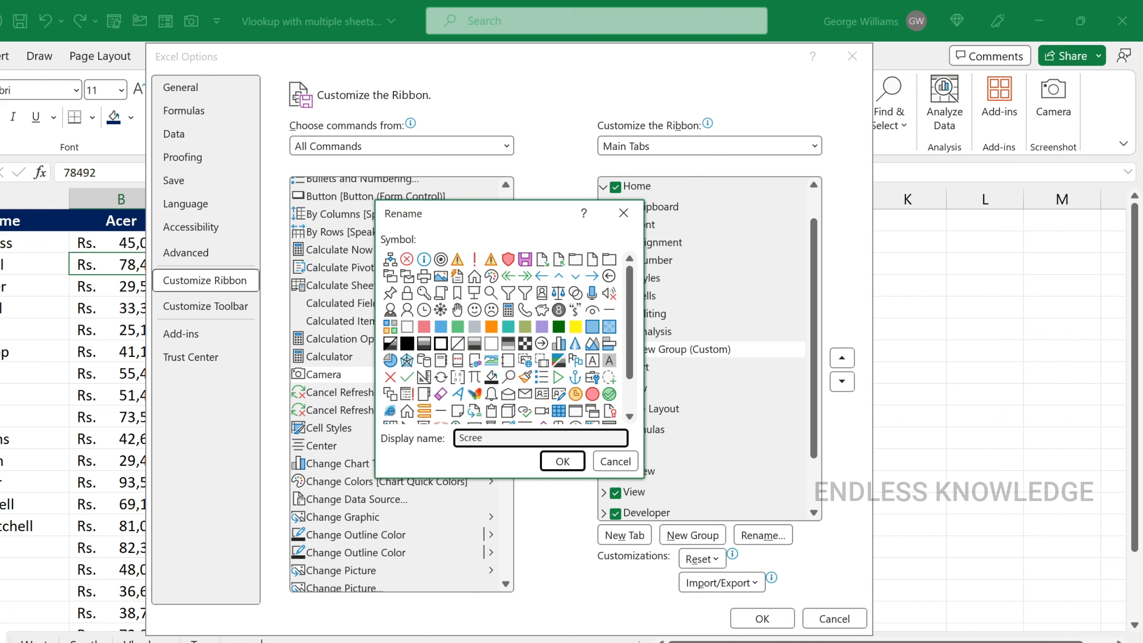
pyautogui.write('nshot')
pyautogui.click(442, 276)
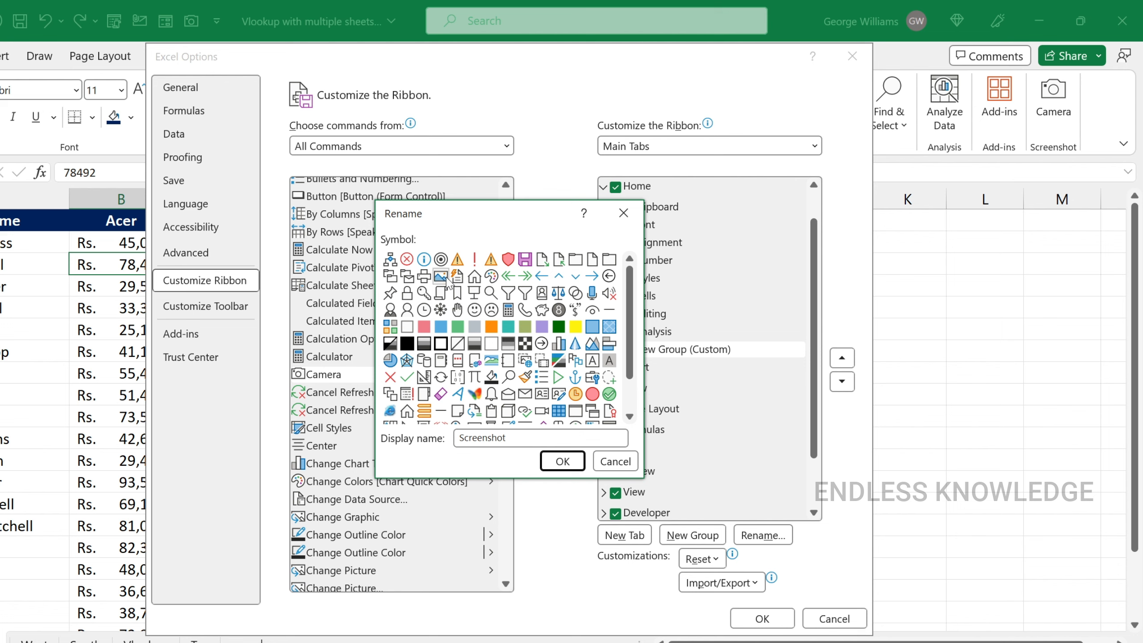
pyautogui.click(568, 464)
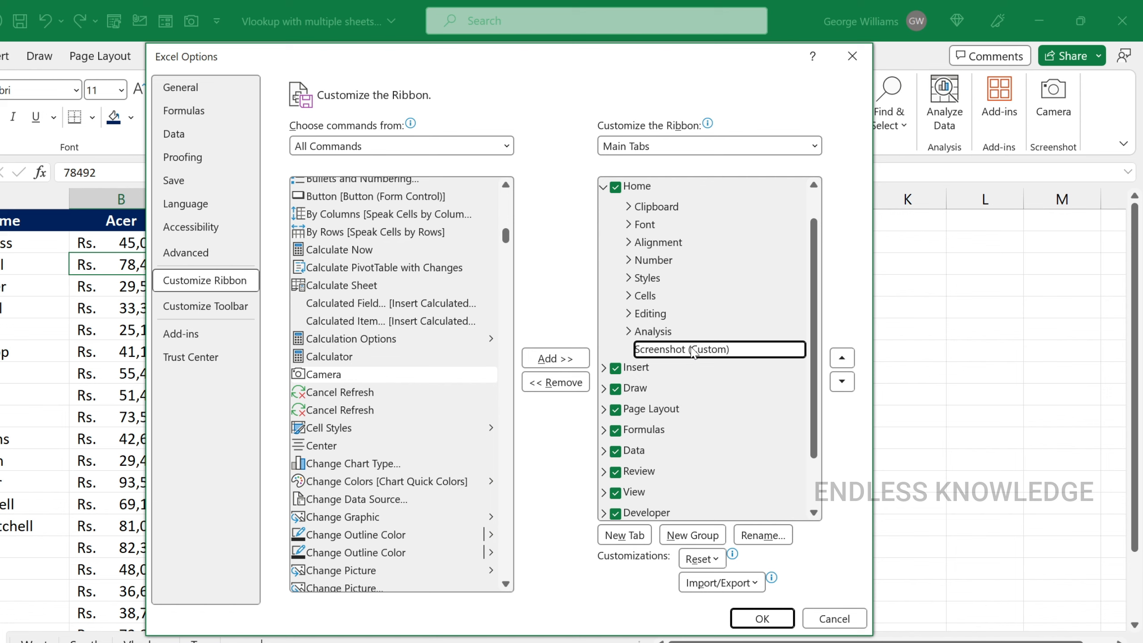
# - Add the Camera command to the new Screenshot group and apply the ribbon customization
pyautogui.click(559, 360)
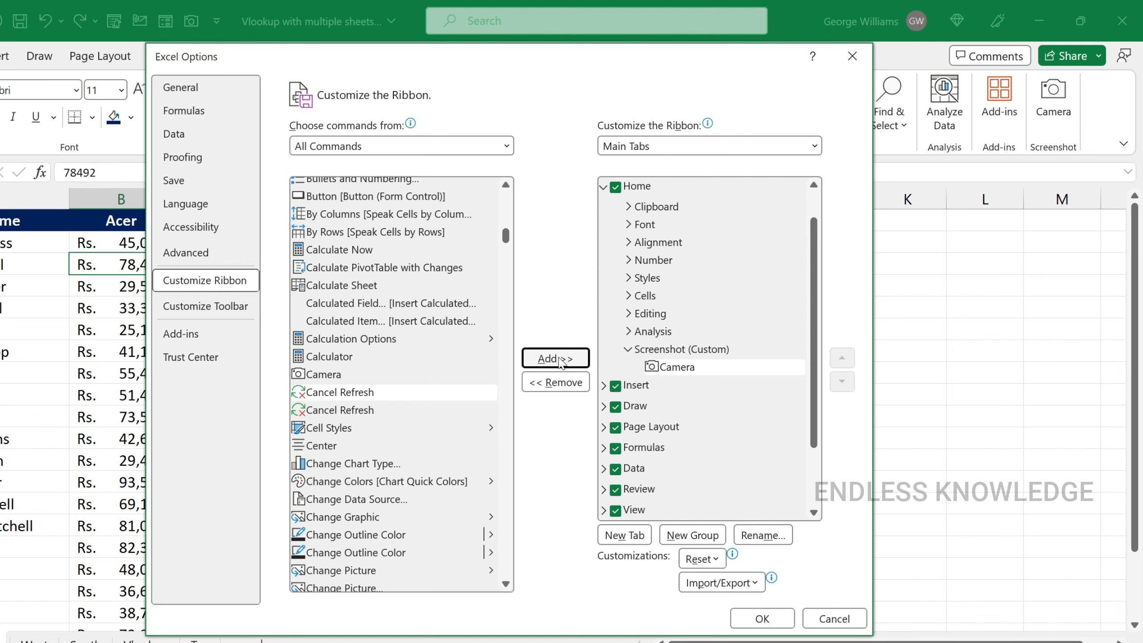
pyautogui.click(755, 618)
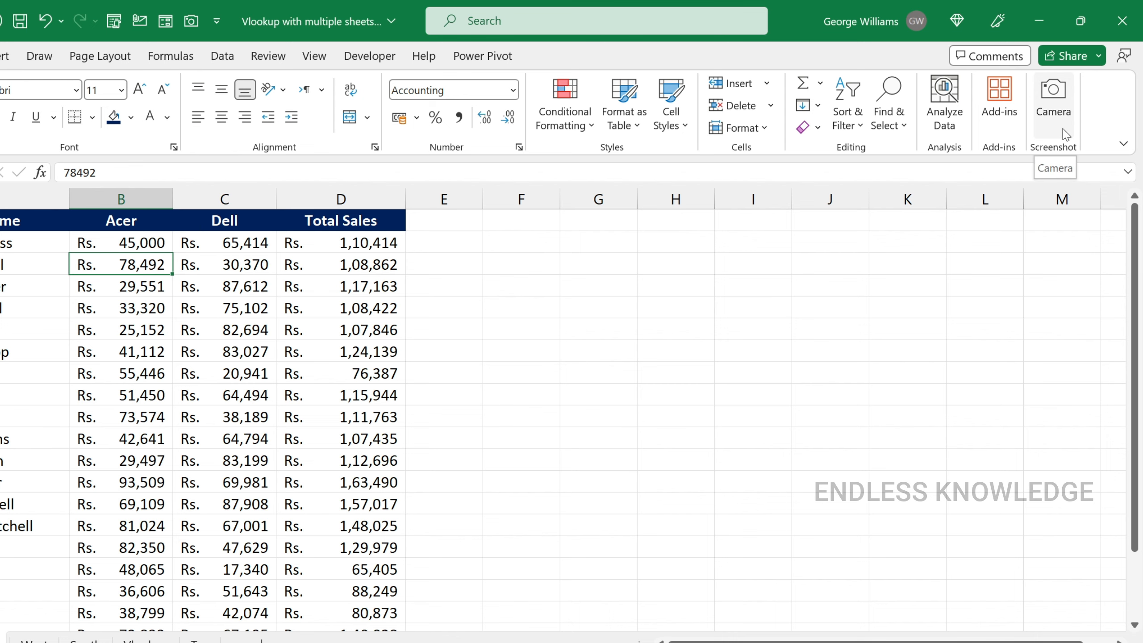
# - Examine the employee sales data on the East sheet and the regional tax percentages on the Tax sheet
pyautogui.click(101, 359)
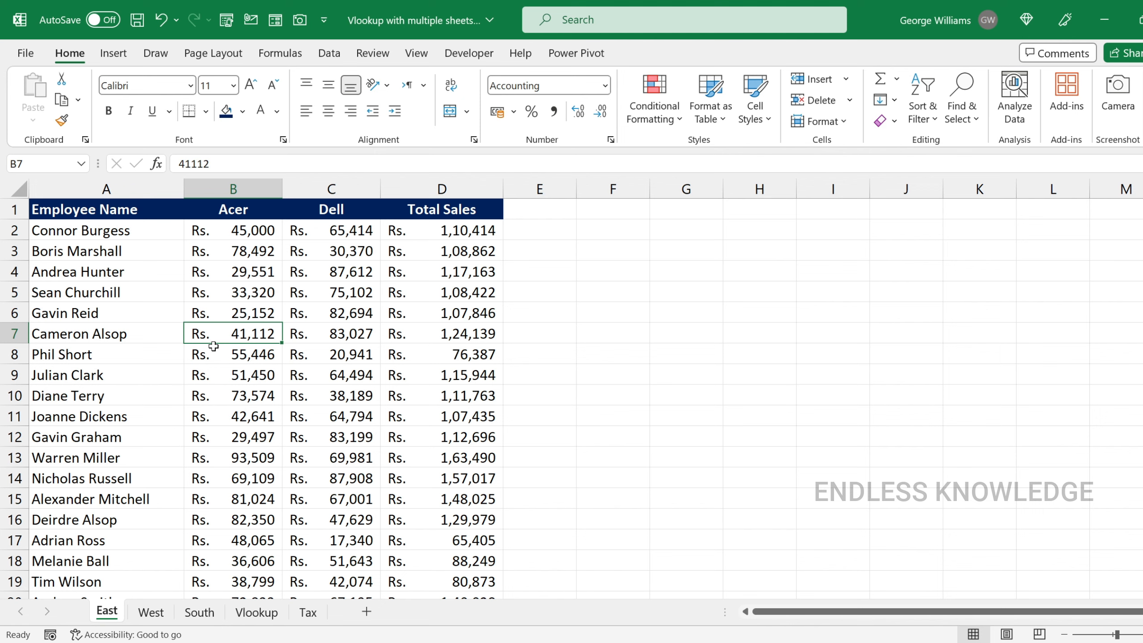
pyautogui.moveTo(115, 232); pyautogui.dragTo(265, 434)
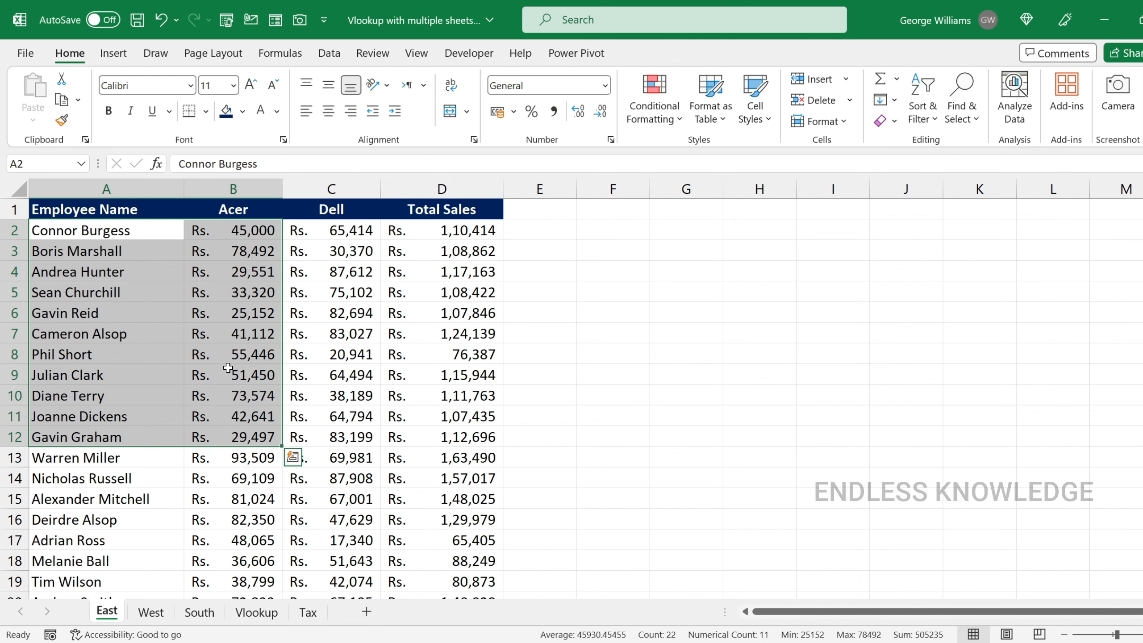
pyautogui.click(322, 611)
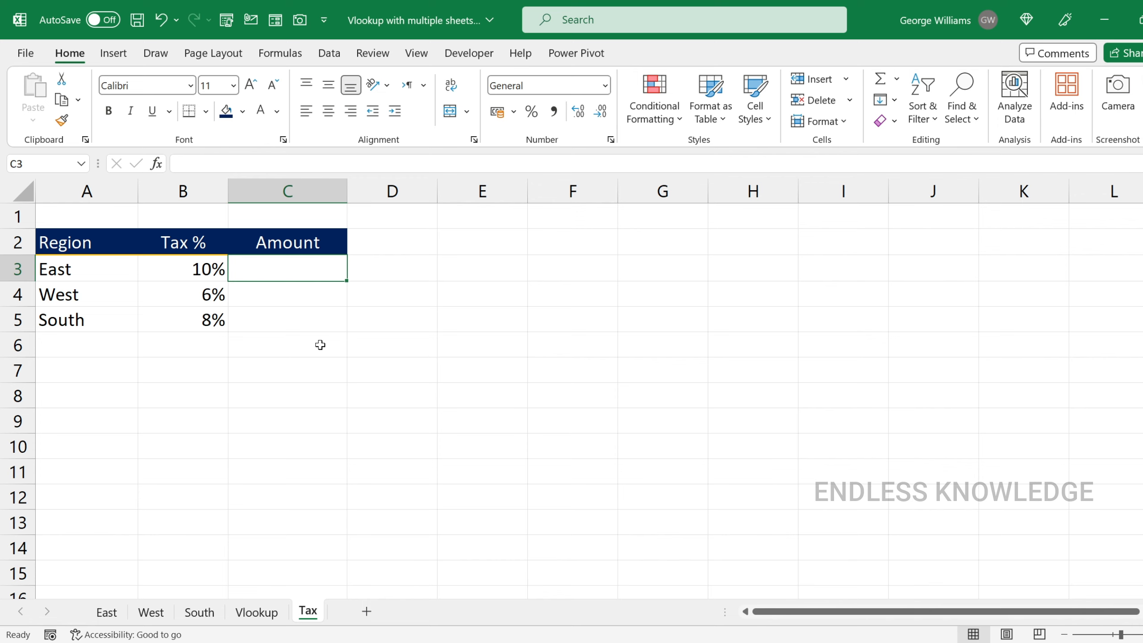
pyautogui.click(106, 611)
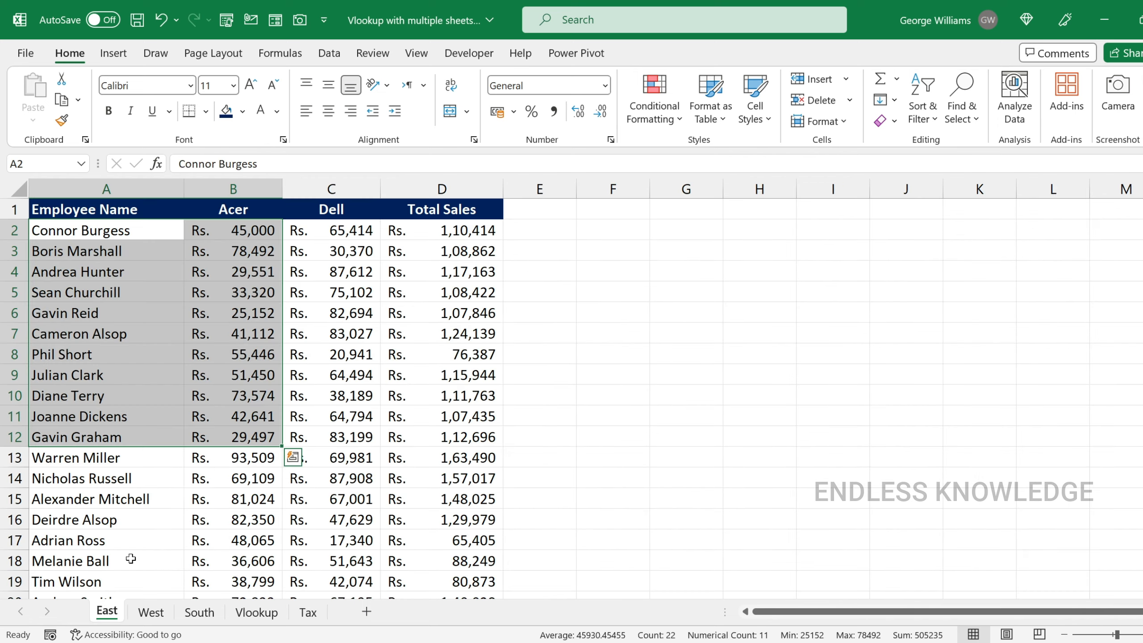
pyautogui.click(226, 337)
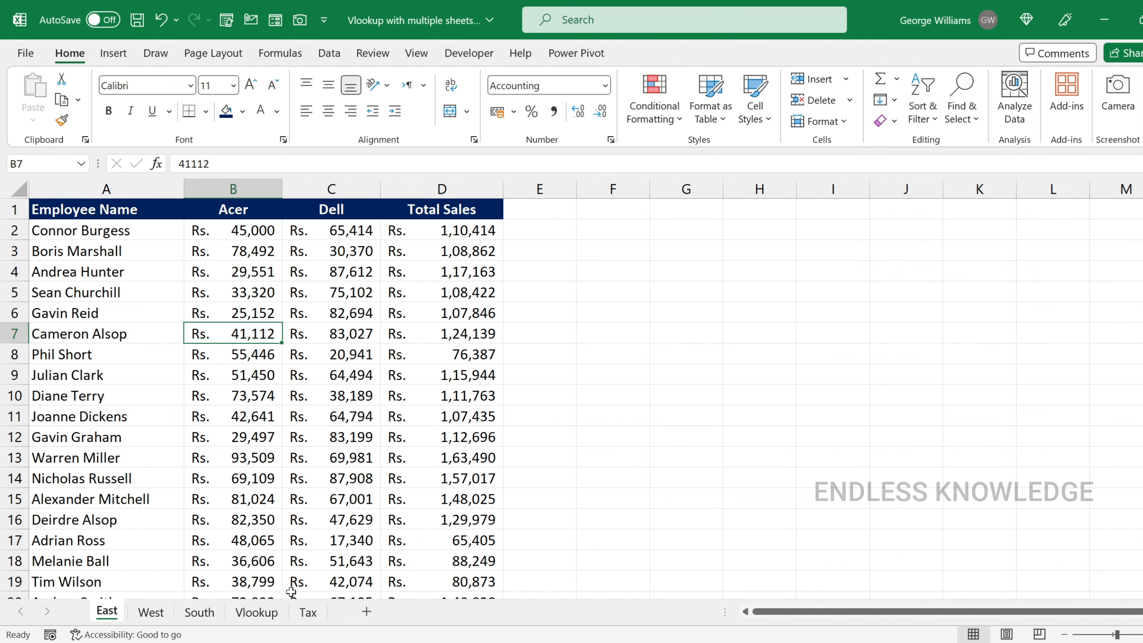
pyautogui.click(308, 611)
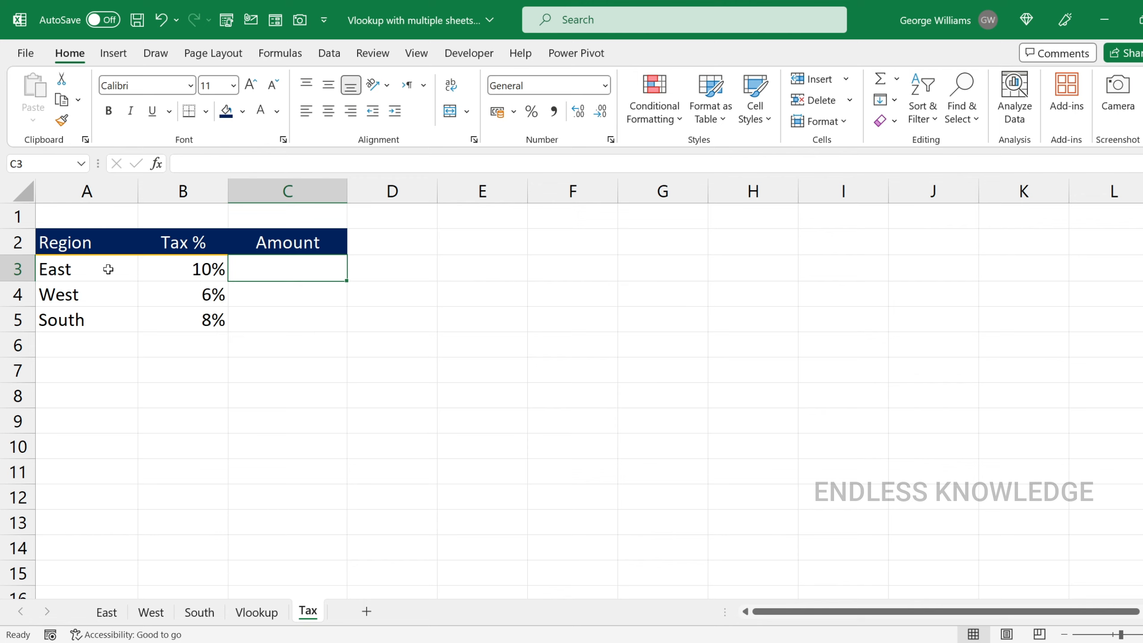
pyautogui.moveTo(104, 269); pyautogui.dragTo(184, 318)
pyautogui.click(181, 296)
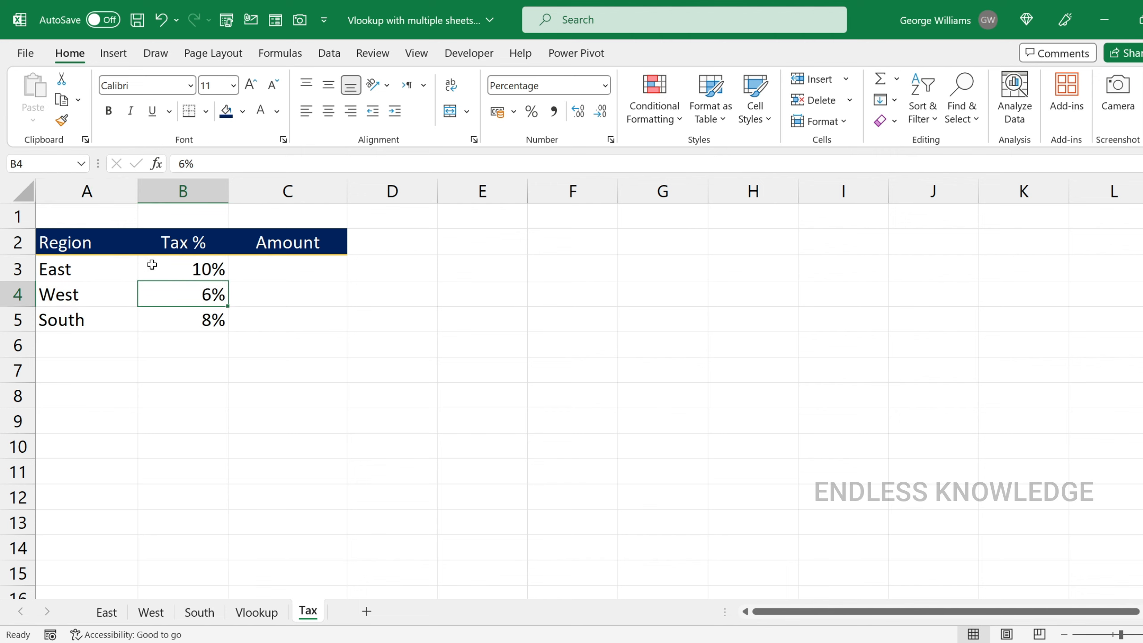
pyautogui.moveTo(153, 264); pyautogui.dragTo(175, 312)
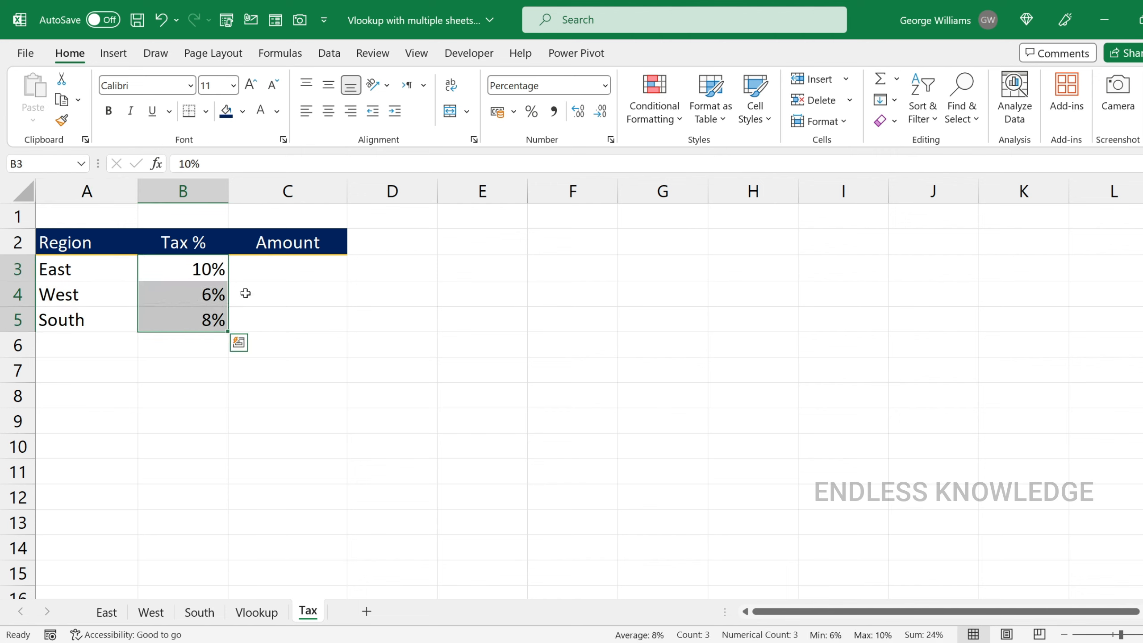
pyautogui.click(285, 272)
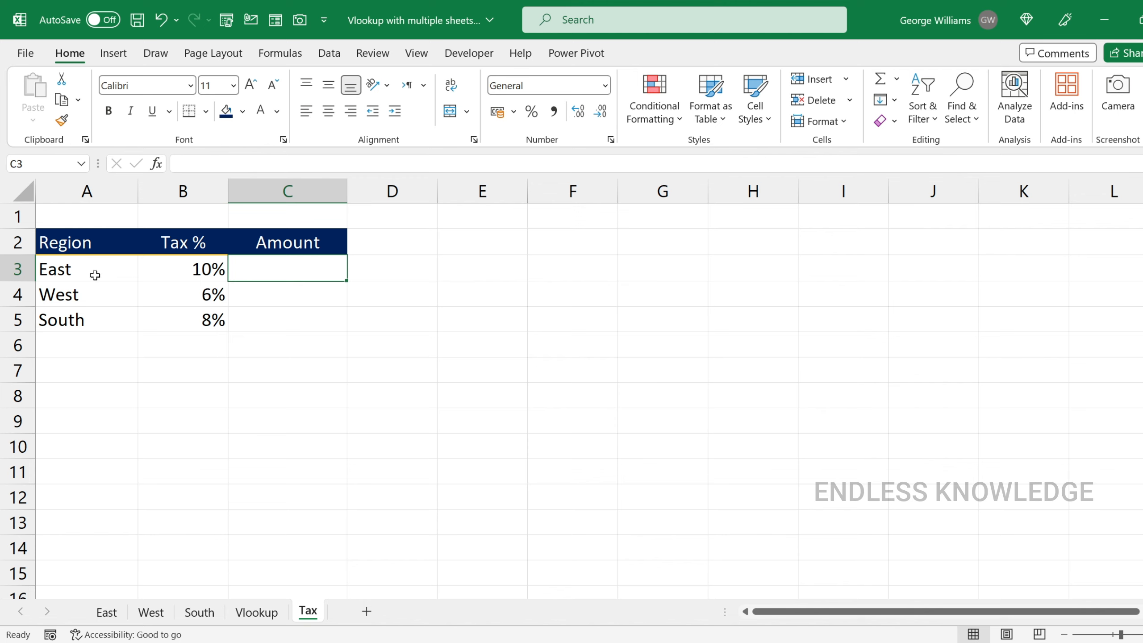
pyautogui.moveTo(168, 276); pyautogui.dragTo(178, 317)
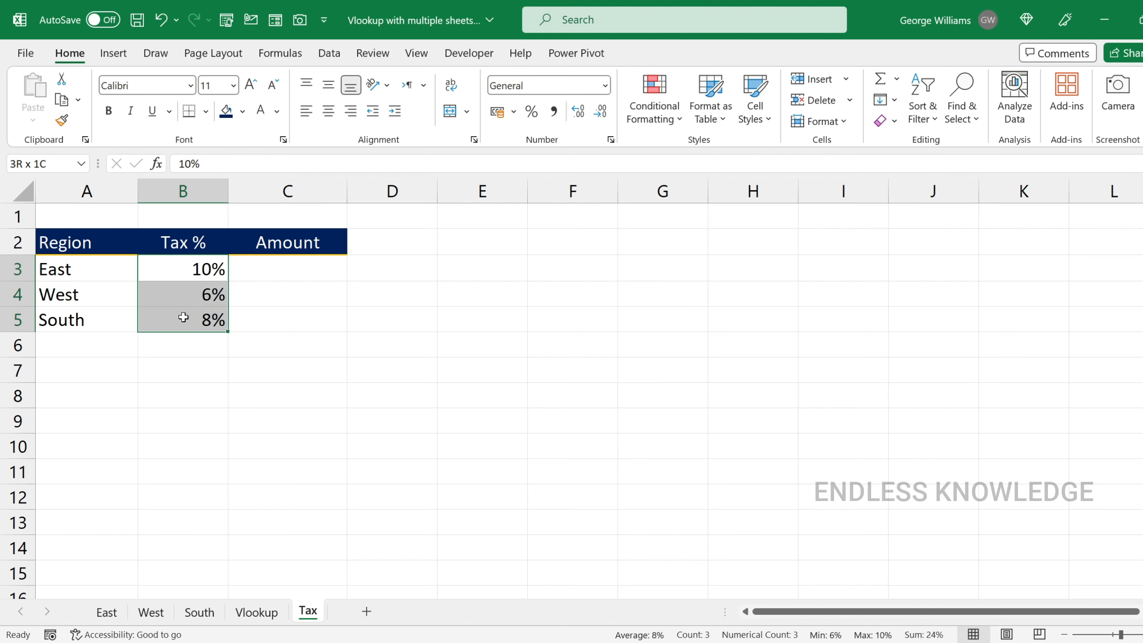
pyautogui.click(170, 276)
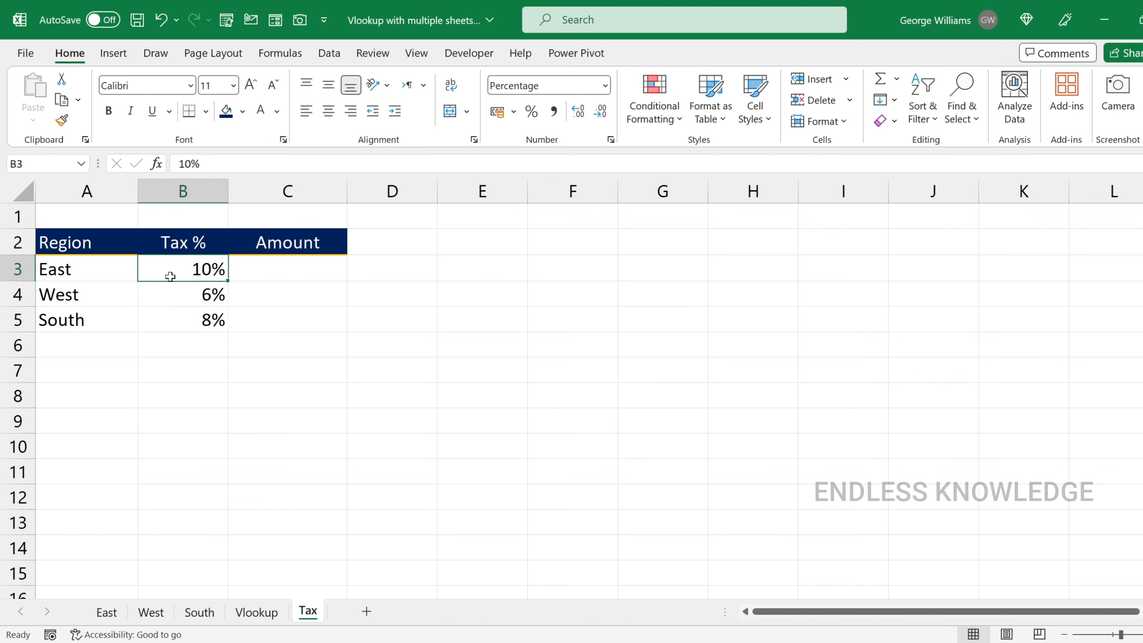
# - Review the Total and Tax rows on the regional sheets, including South's tax formula, alongside the Tax sheet's rates, and return to the top of East
pyautogui.click(109, 613)
pyautogui.scroll(-4, 364, 400)
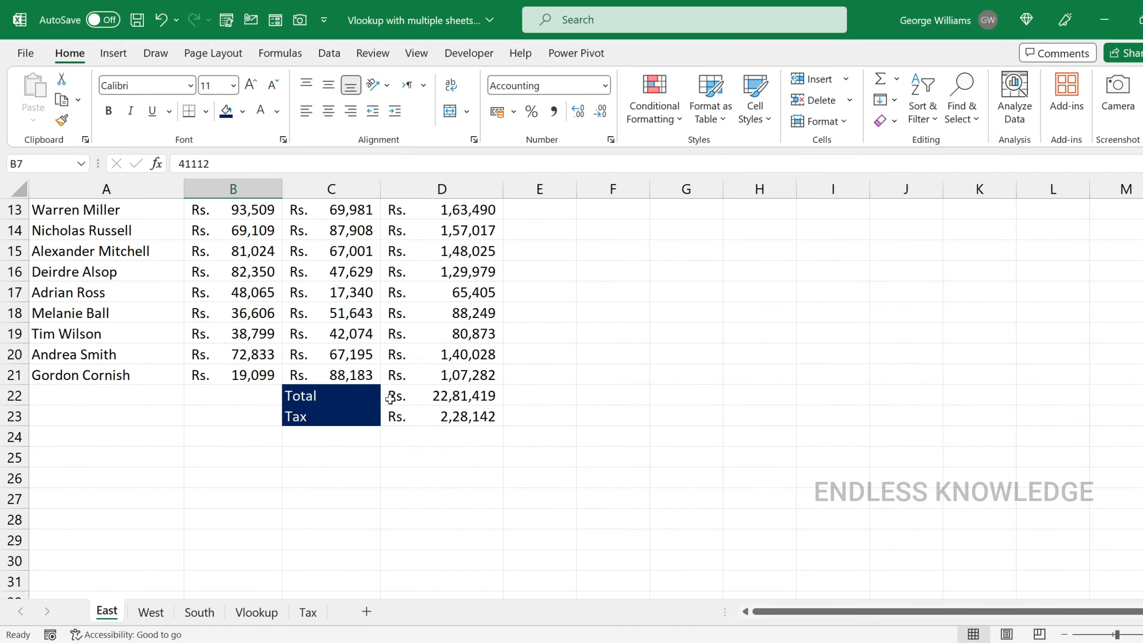
pyautogui.click(150, 612)
pyautogui.click(199, 612)
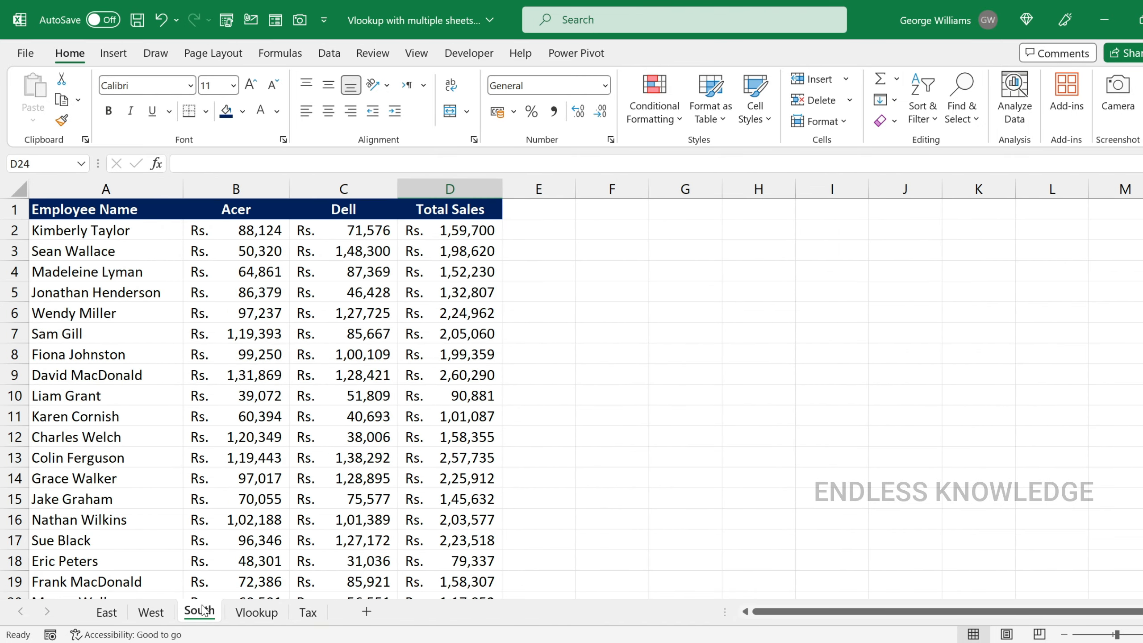
pyautogui.scroll(-3, 324, 426)
pyautogui.click(450, 479)
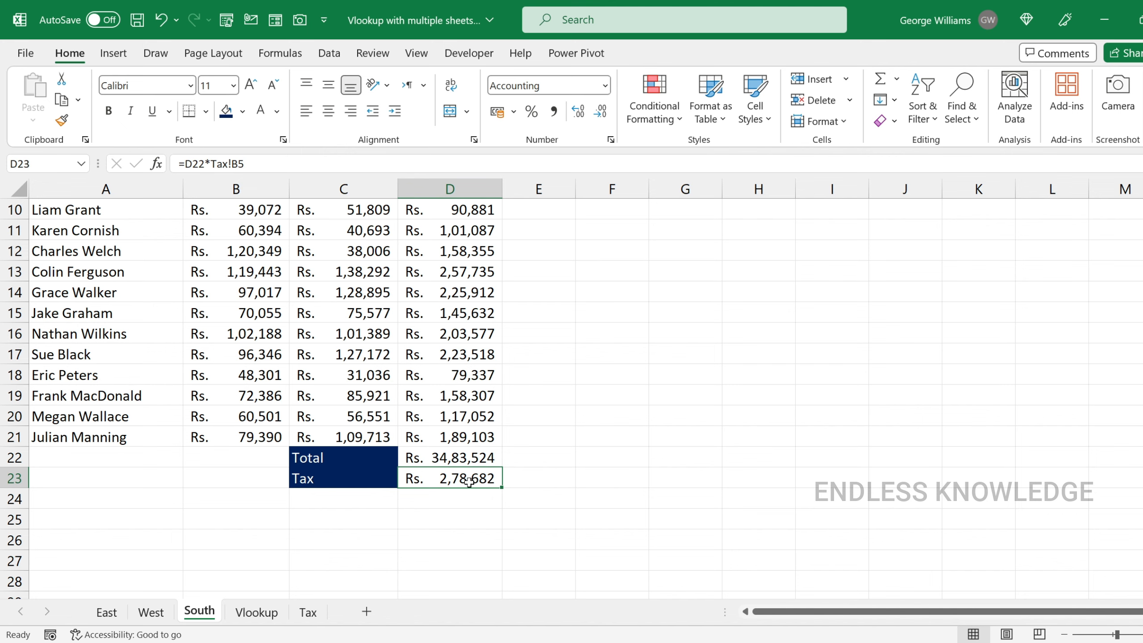
pyautogui.click(308, 612)
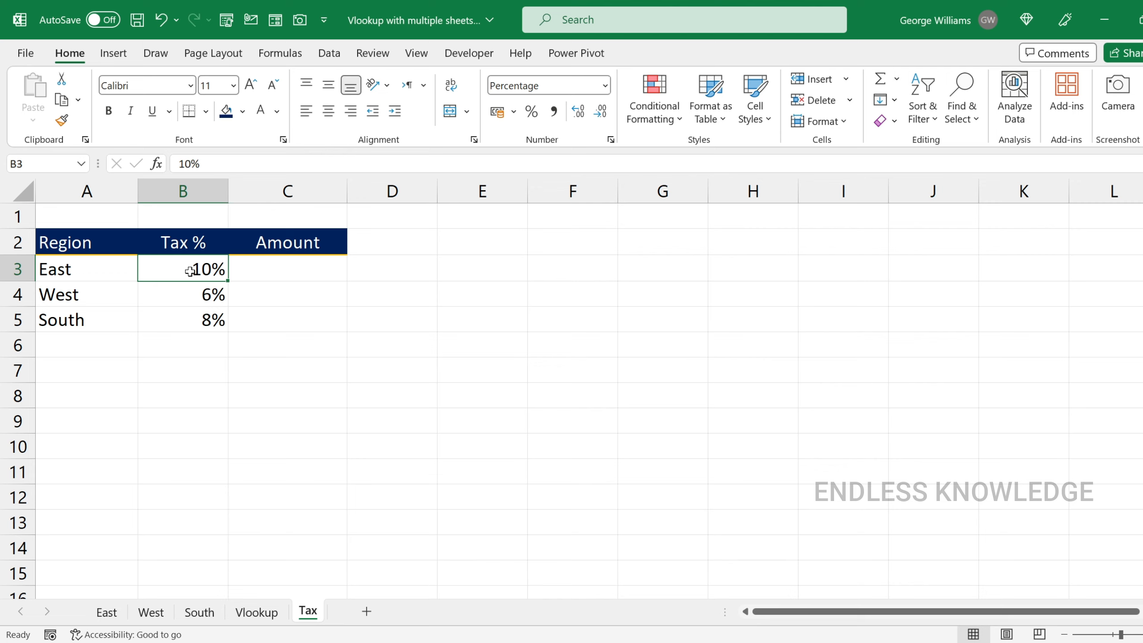
pyautogui.click(232, 269)
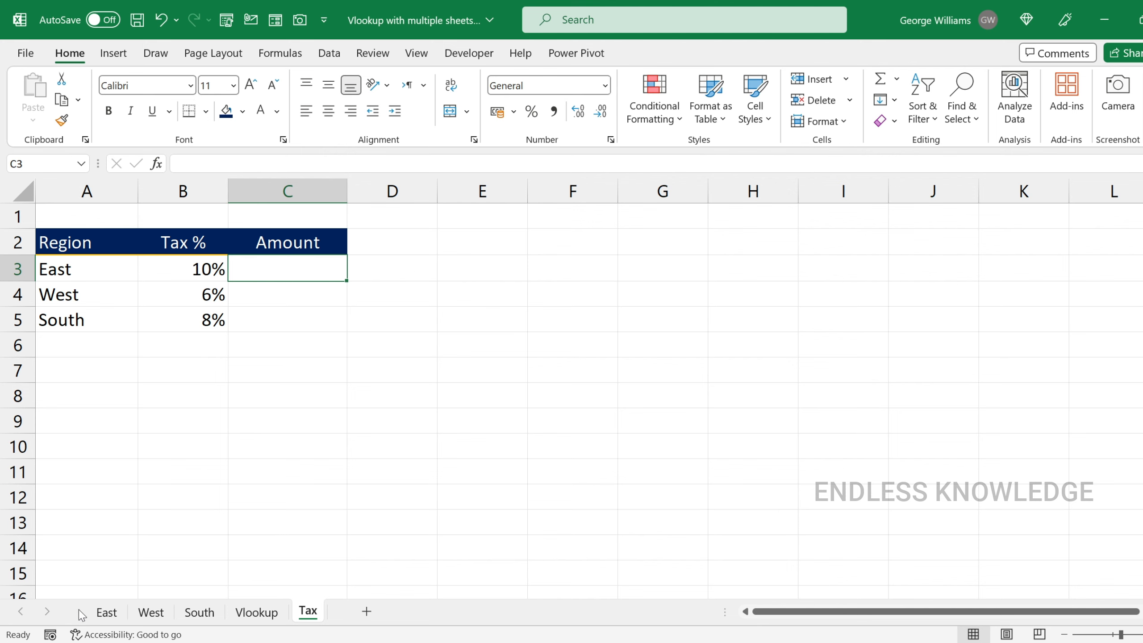
pyautogui.click(106, 612)
pyautogui.scroll(4, 245, 482)
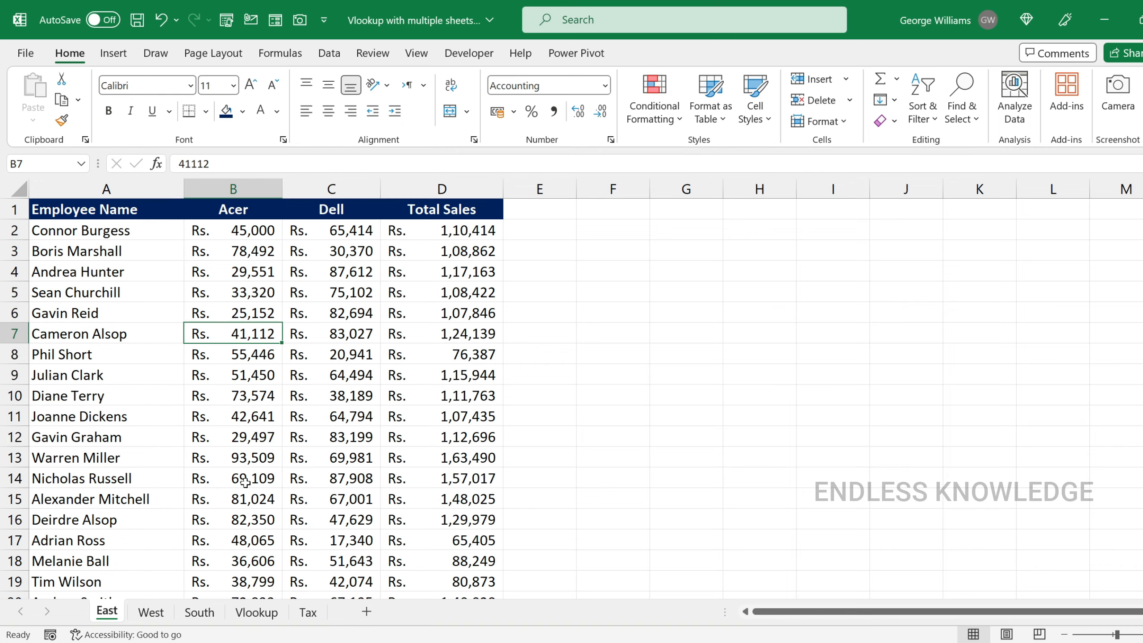
# - Capture A2:B10 on the East sheet with the Camera tool and place the linked picture beside the sales table
pyautogui.moveTo(92, 230); pyautogui.dragTo(252, 387)
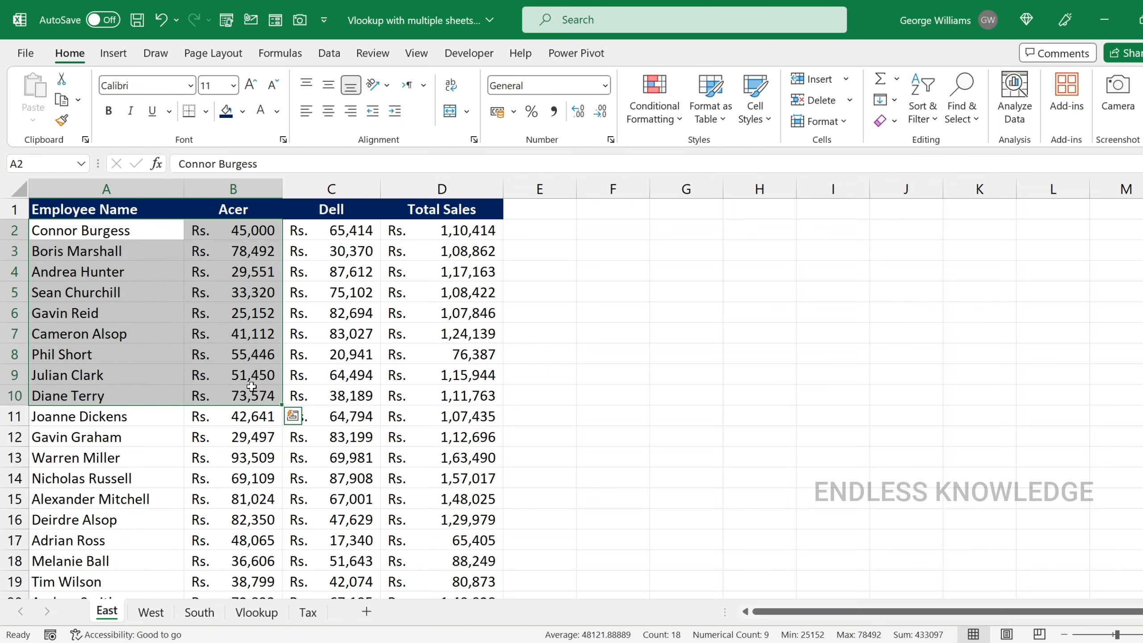
pyautogui.click(1118, 92)
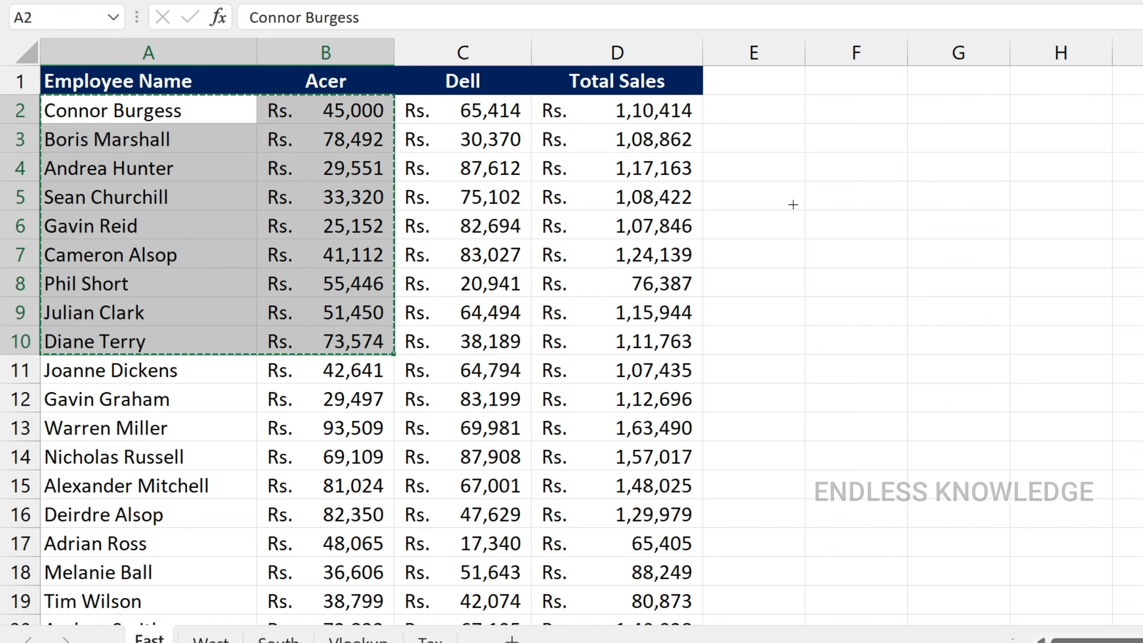
pyautogui.click(805, 187)
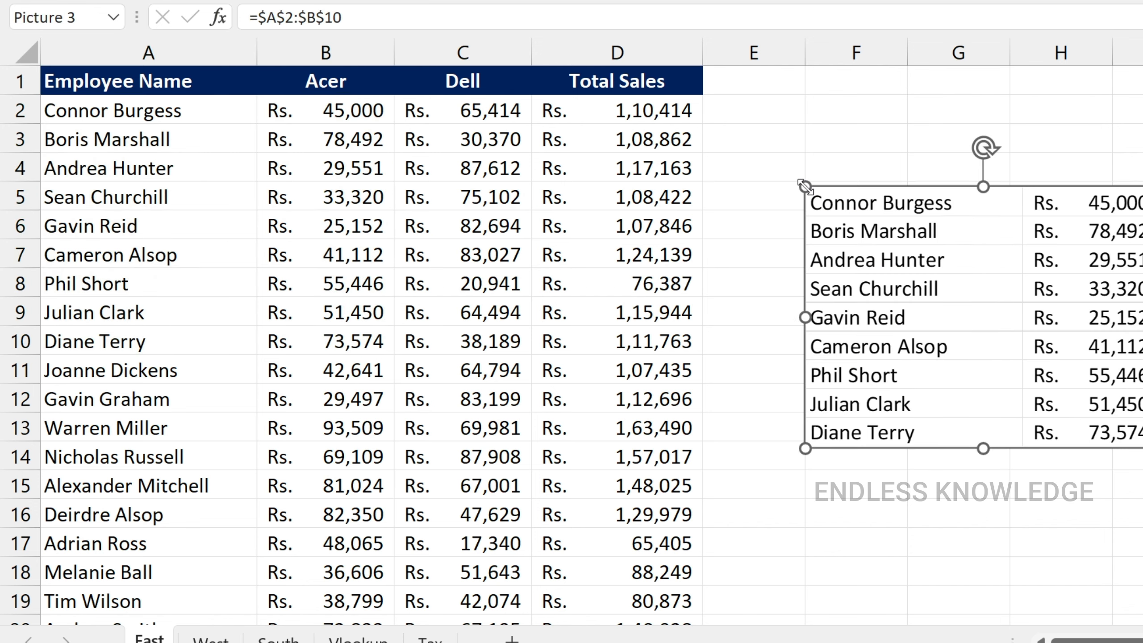
pyautogui.moveTo(904, 273); pyautogui.dragTo(886, 212)
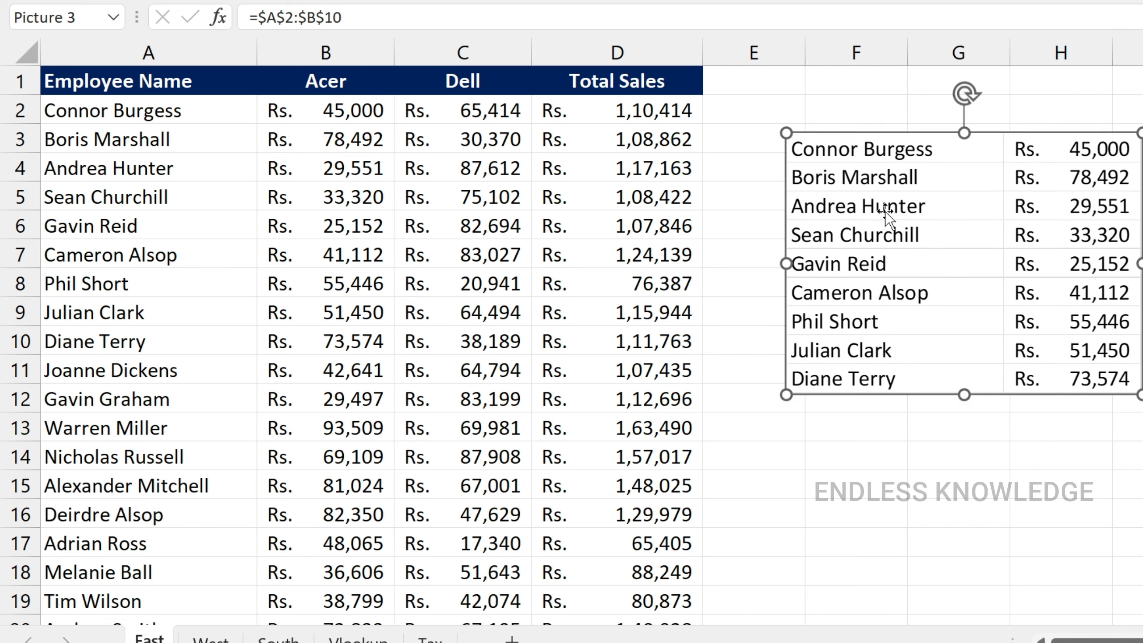
# - Set the Acer sales in B2 to 50000 to test the linked picture, and delete the picture
pyautogui.click(333, 109)
pyautogui.write('5')
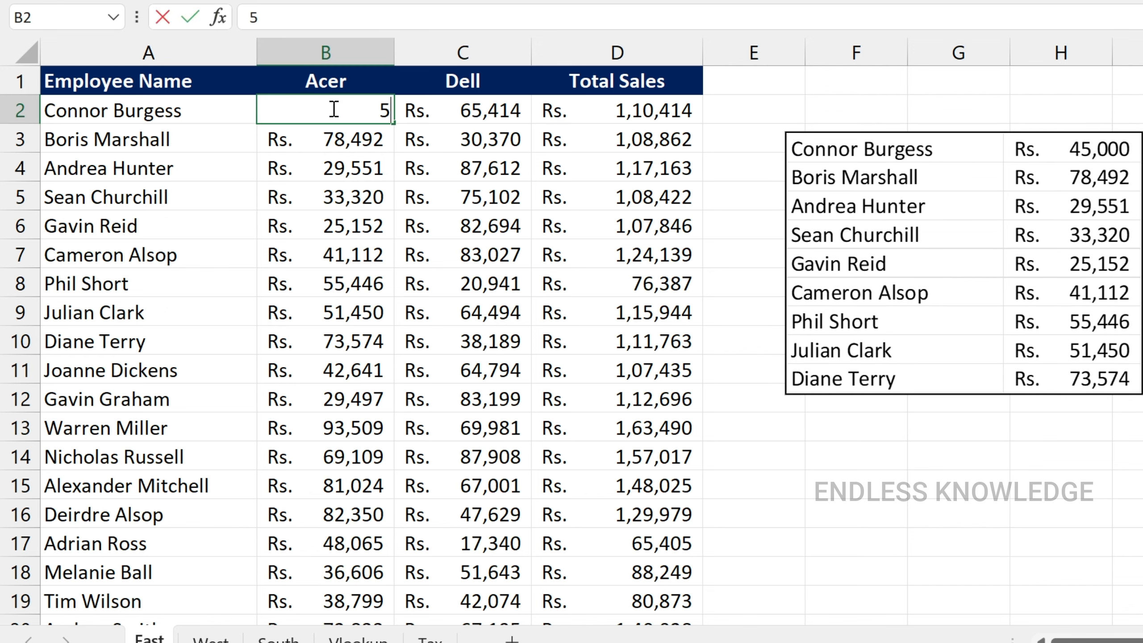
pyautogui.write('0000')
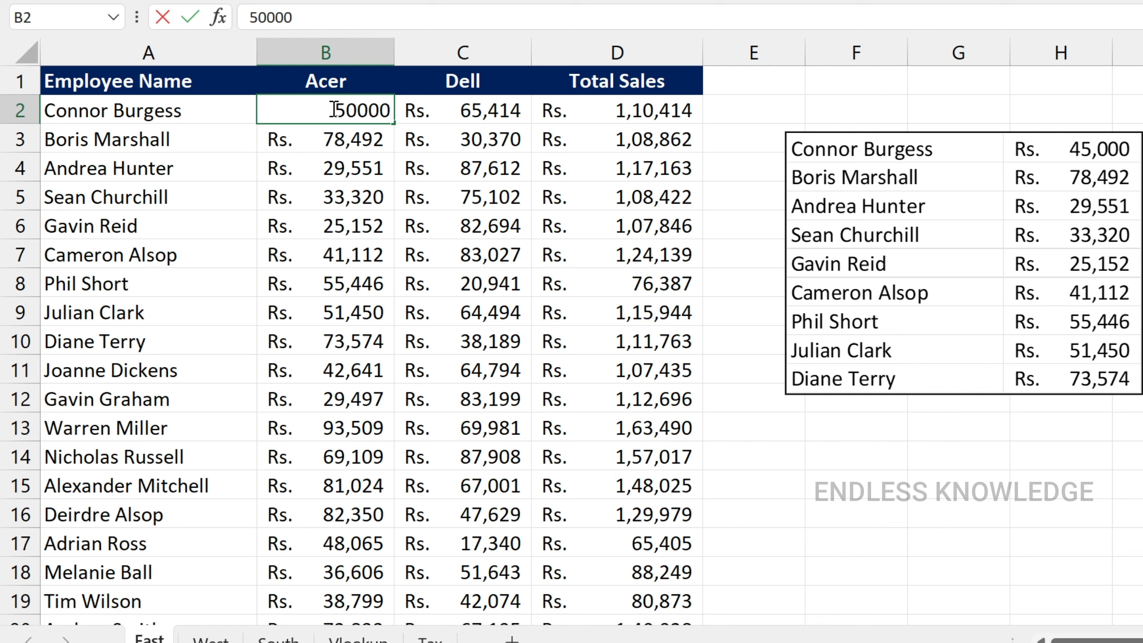
pyautogui.press('Return')
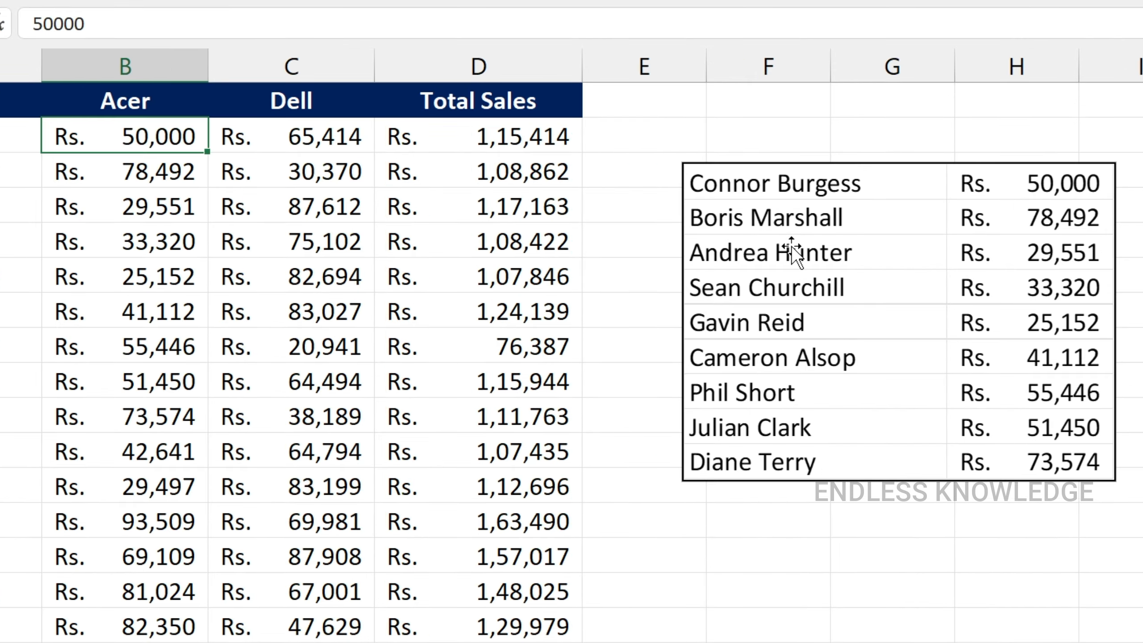
pyautogui.click(853, 187)
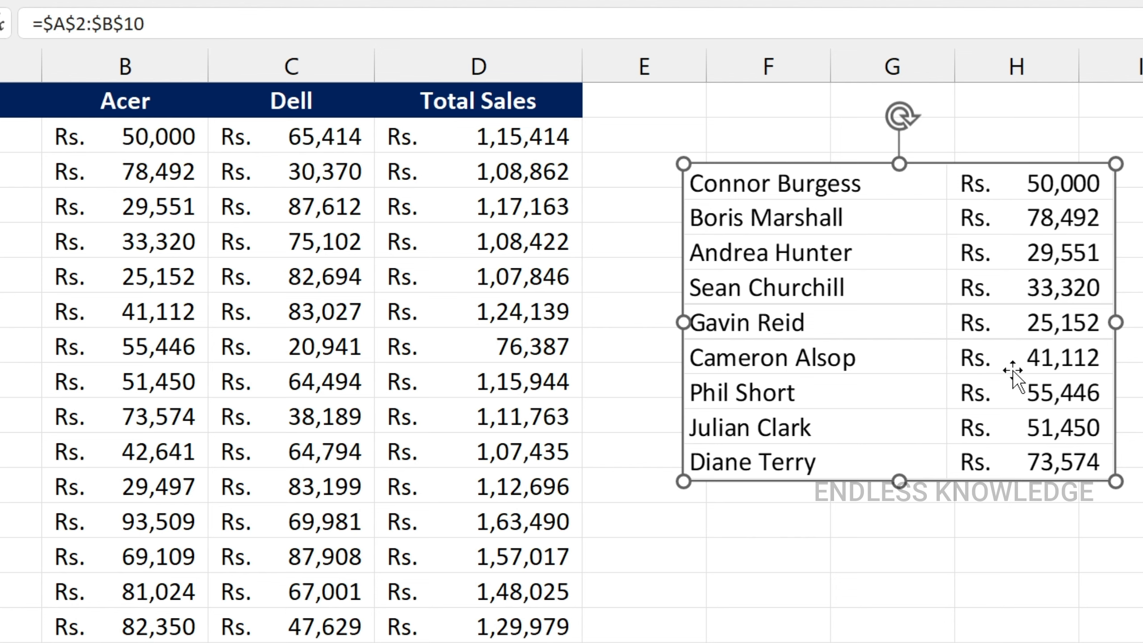
pyautogui.press('Delete')
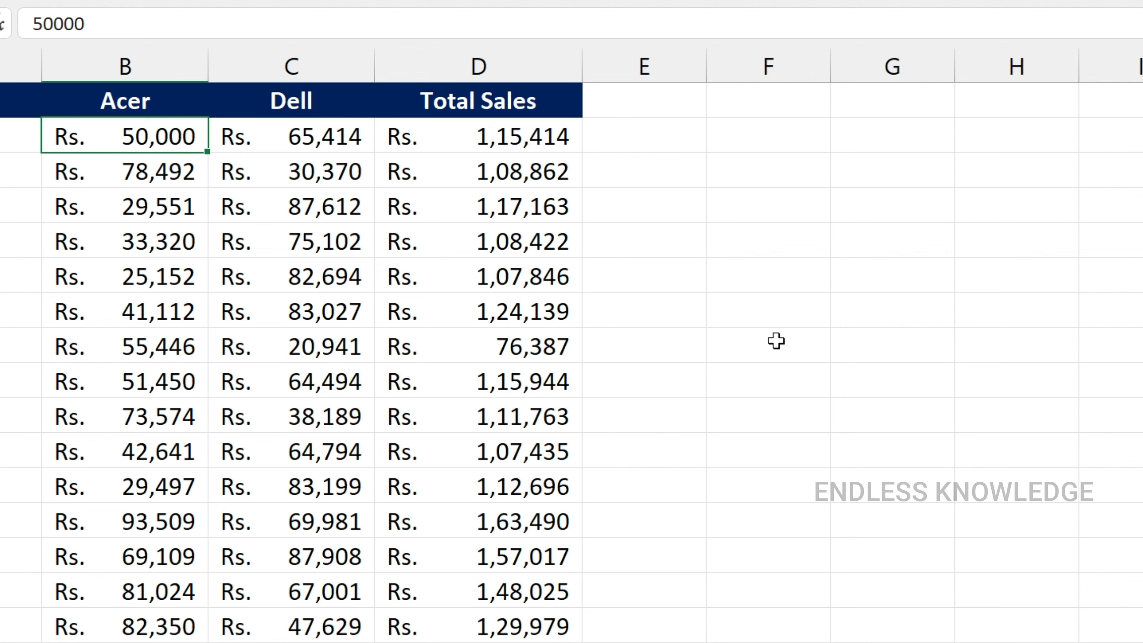
# - Capture East's tax amount in D23 as a linked picture and place it beside the table on the Tax sheet
pyautogui.scroll(-3, 773, 339)
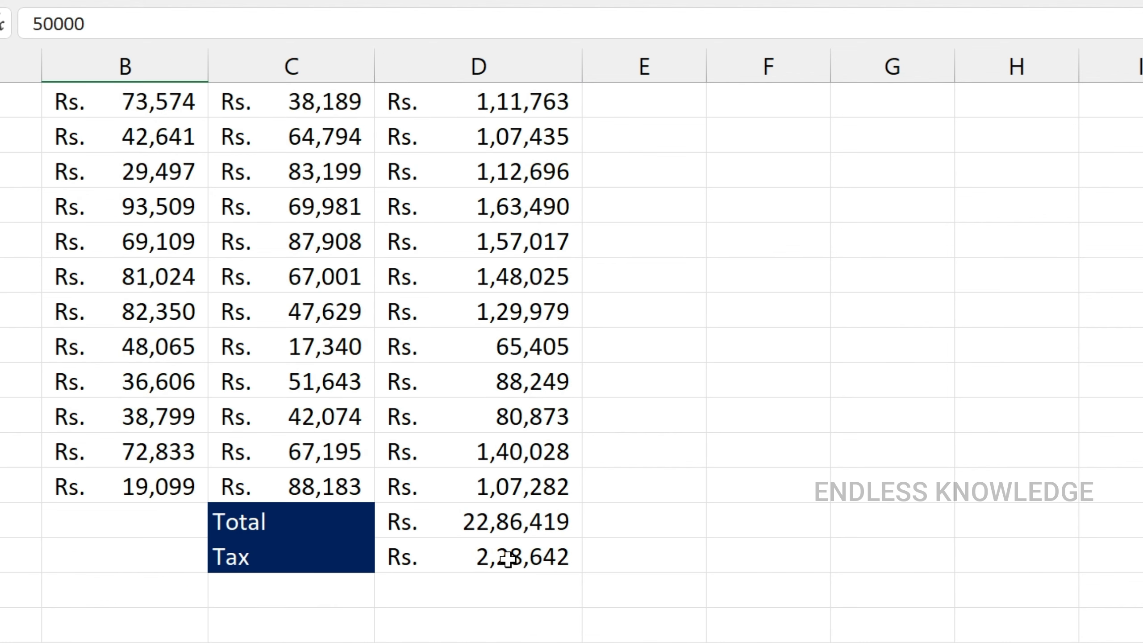
pyautogui.click(508, 560)
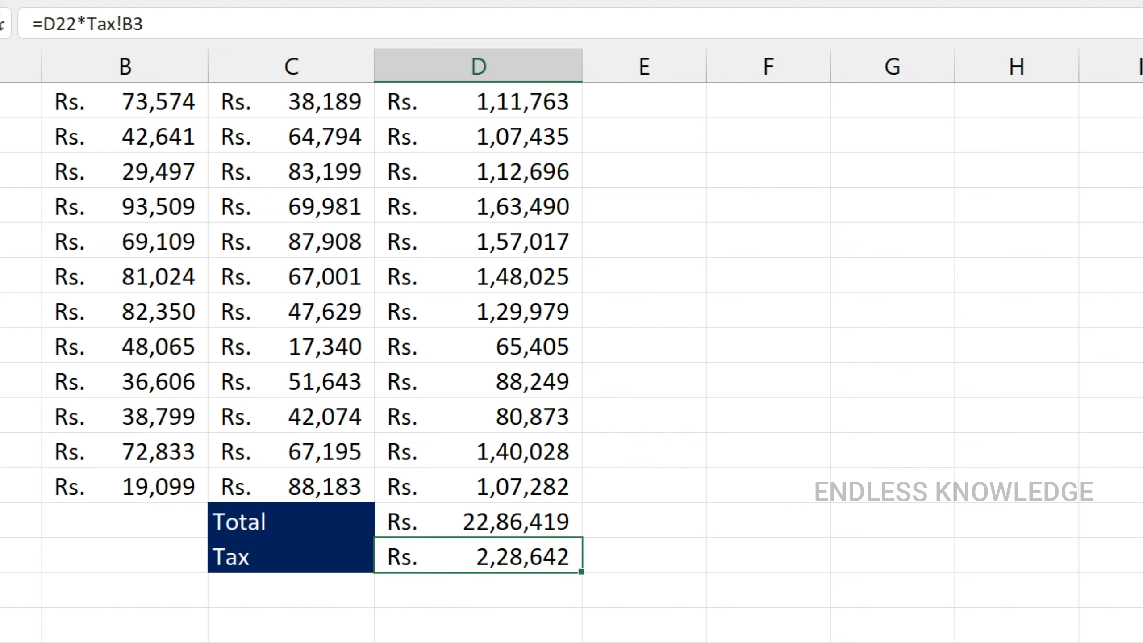
pyautogui.hotkey('ctrl', 'c')
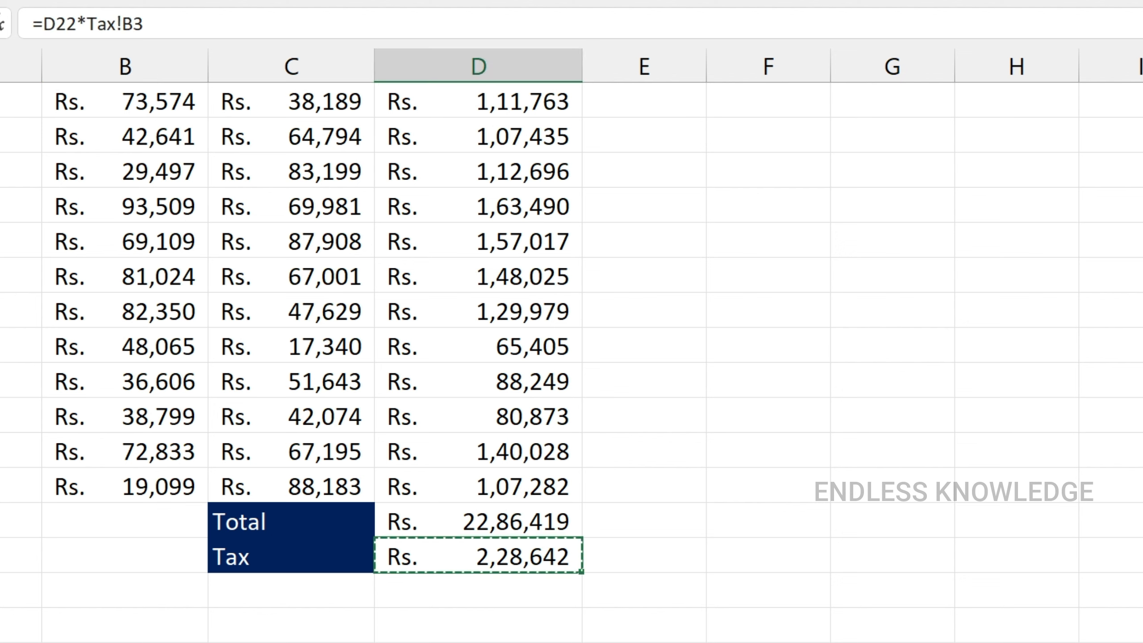
pyautogui.click(755, 306)
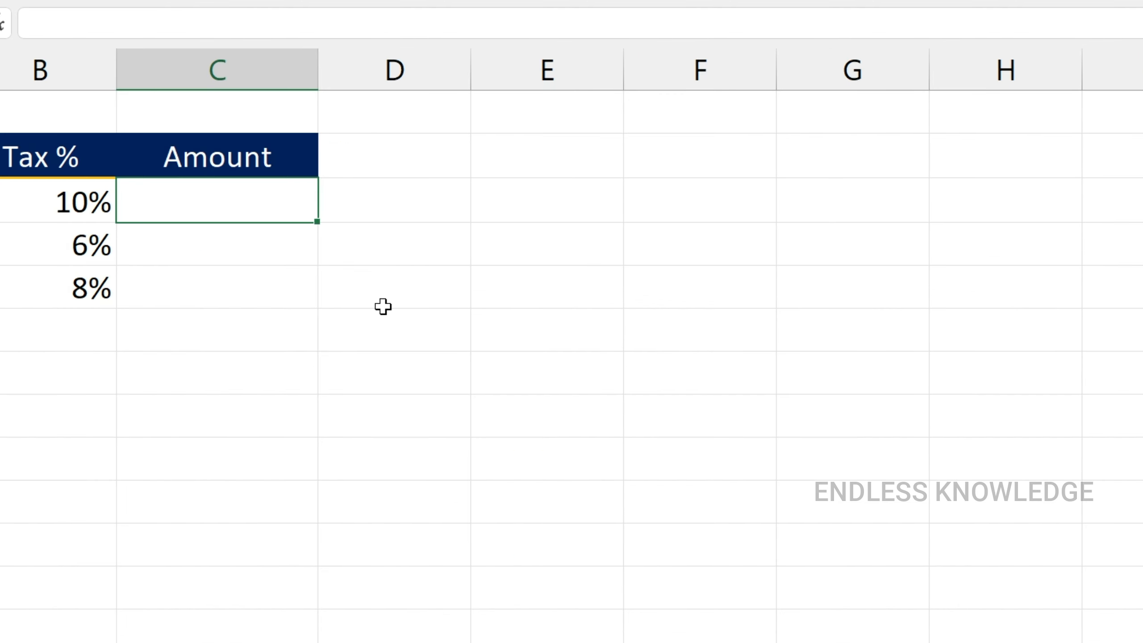
pyautogui.hotkey('ctrl', 'v')
pyautogui.moveTo(349, 231); pyautogui.dragTo(639, 296)
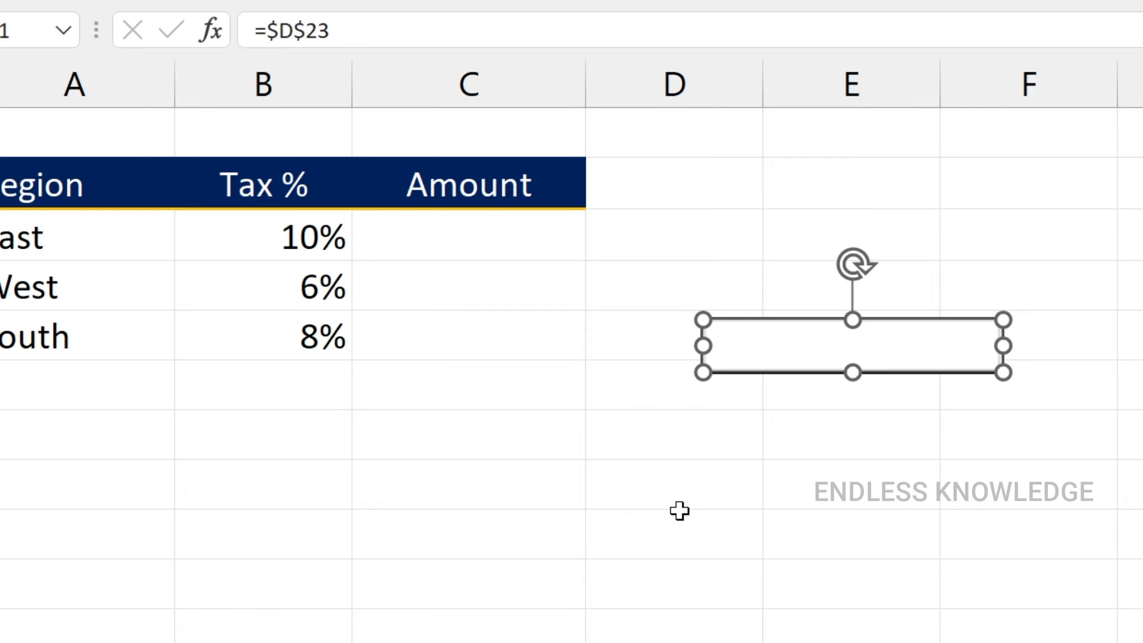
# - Set the picture's reference on the Tax sheet to =East!$D$23
pyautogui.click(270, 31)
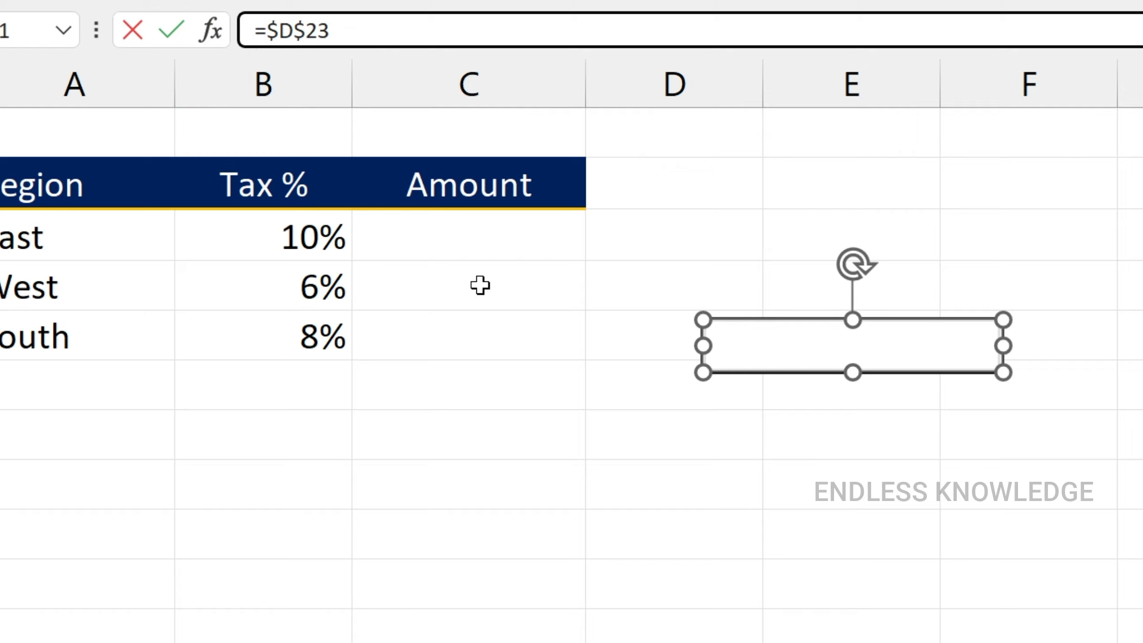
pyautogui.write('East')
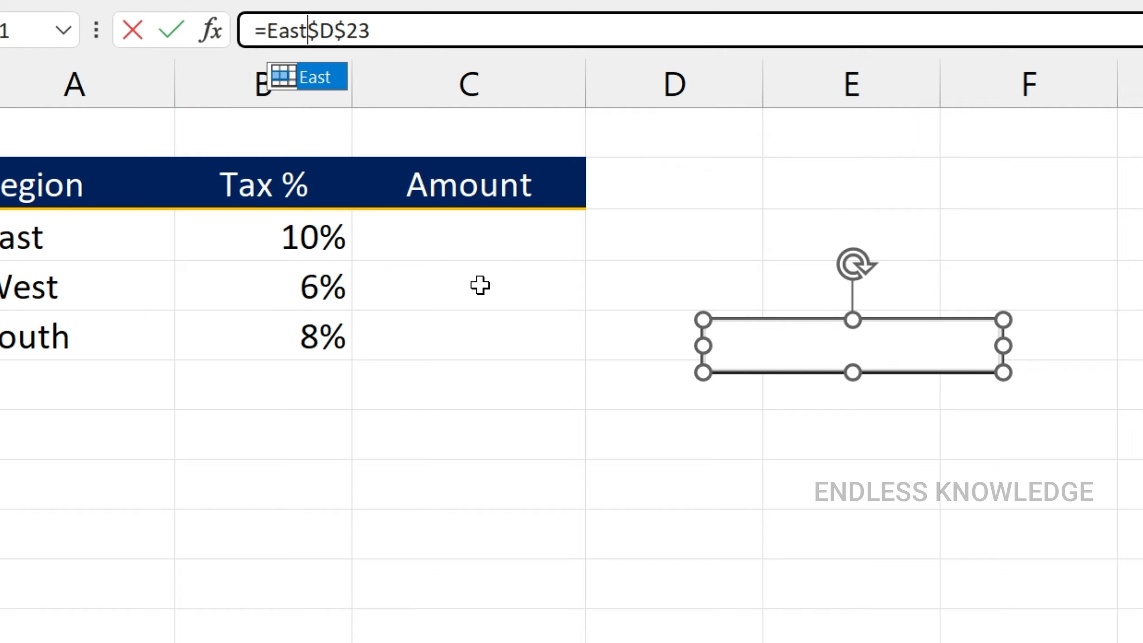
pyautogui.write('!')
pyautogui.press('Return')
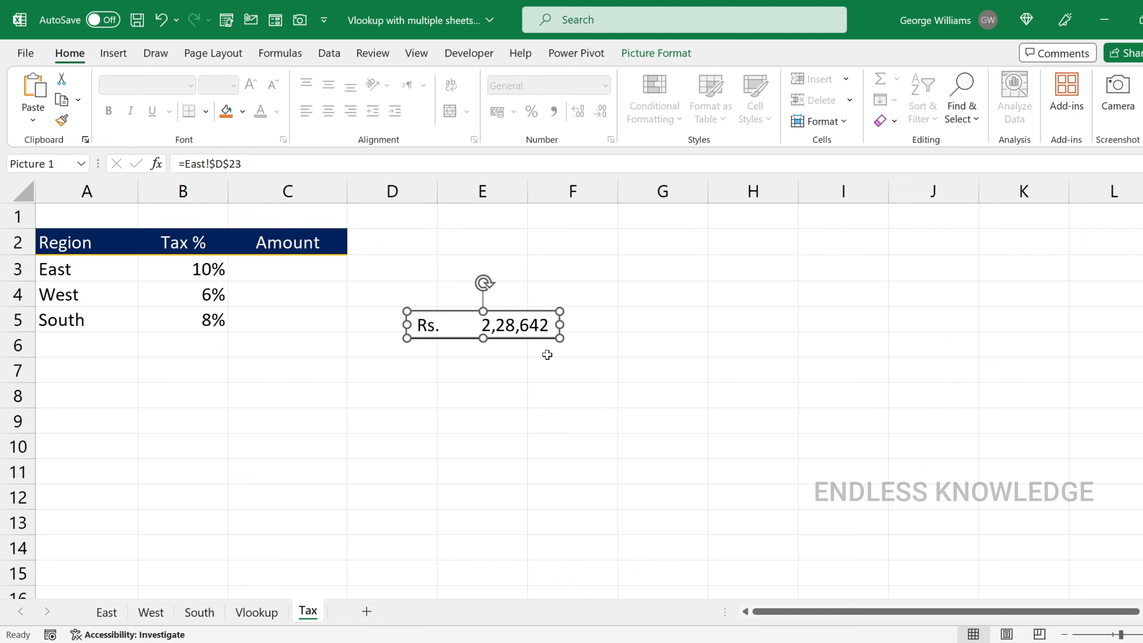
# - Cut the tax picture from the Tax sheet, paste it on the East sheet and delete it there
pyautogui.hotkey('ctrl', 'x')
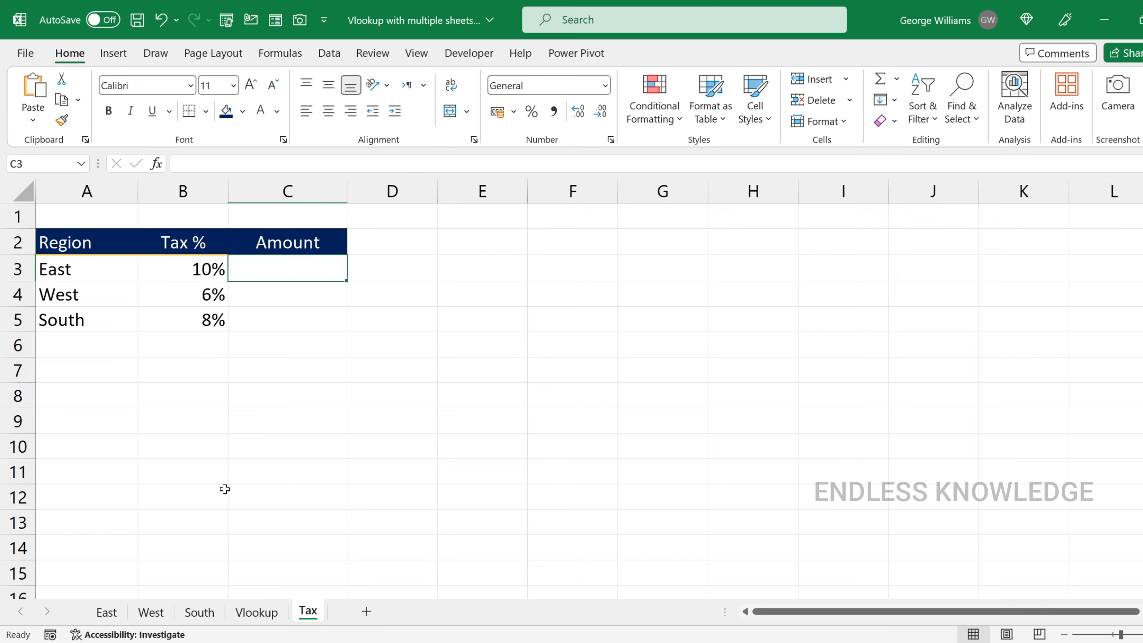
pyautogui.click(107, 612)
pyautogui.hotkey('ctrl', 'v')
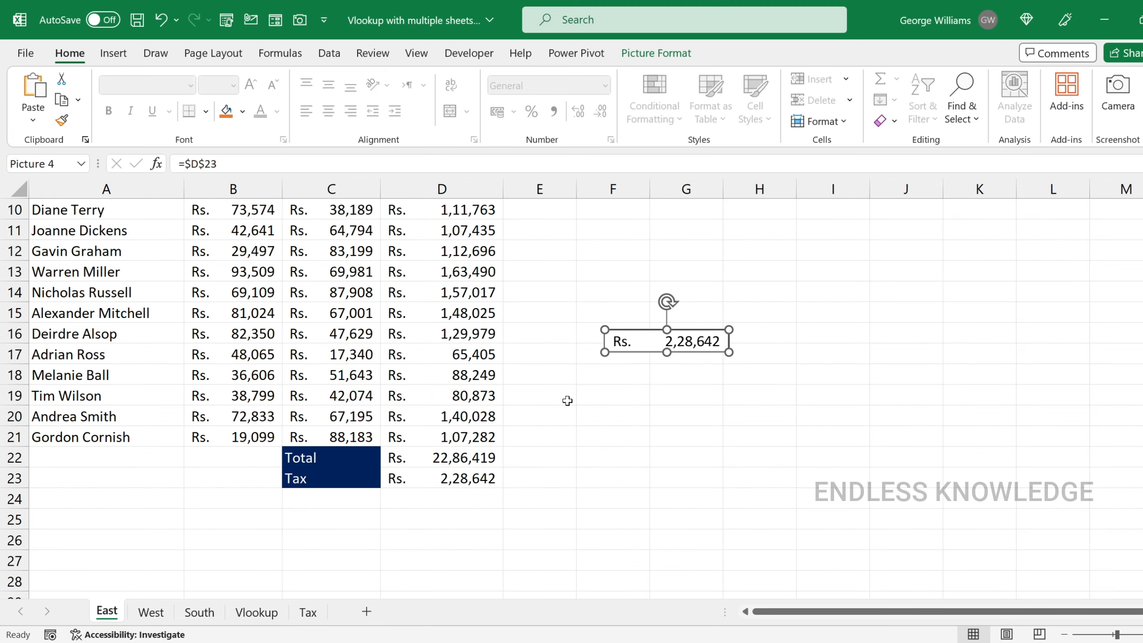
pyautogui.press('Delete')
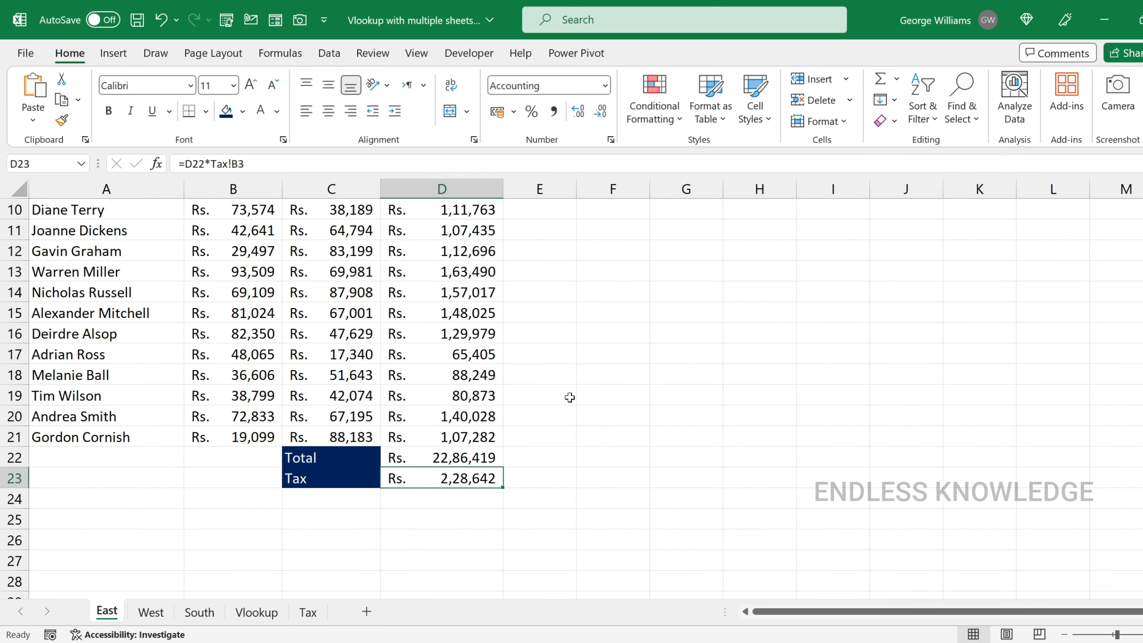
# - Capture East's tax cell D23 with the Camera tool and place the picture over C3 on the Tax sheet
pyautogui.click(1128, 109)
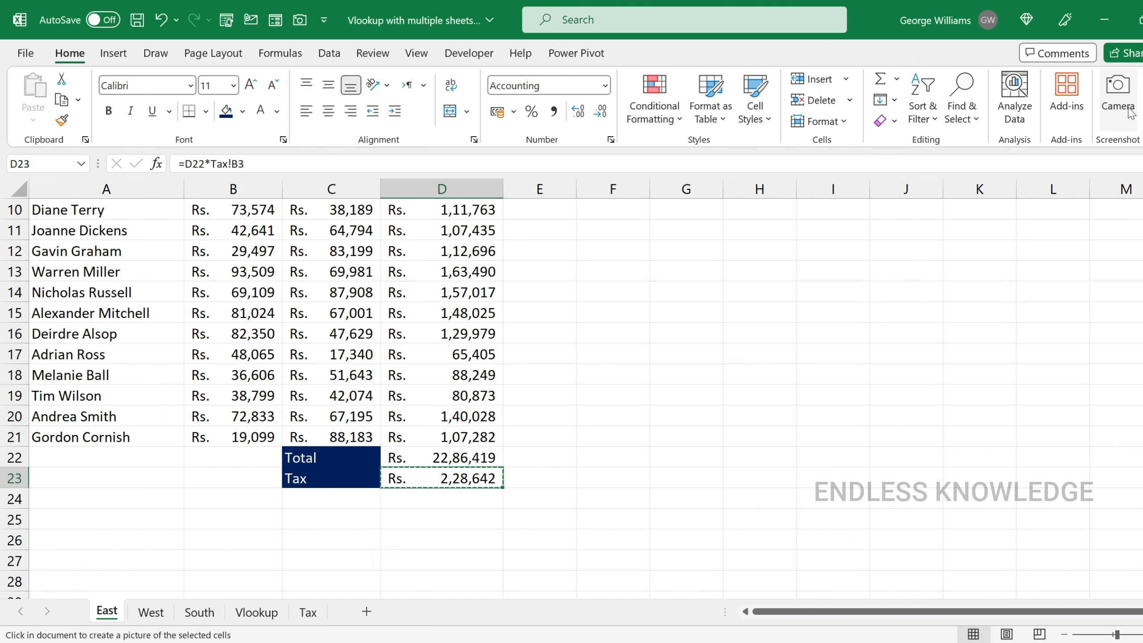
pyautogui.click(308, 612)
pyautogui.click(354, 290)
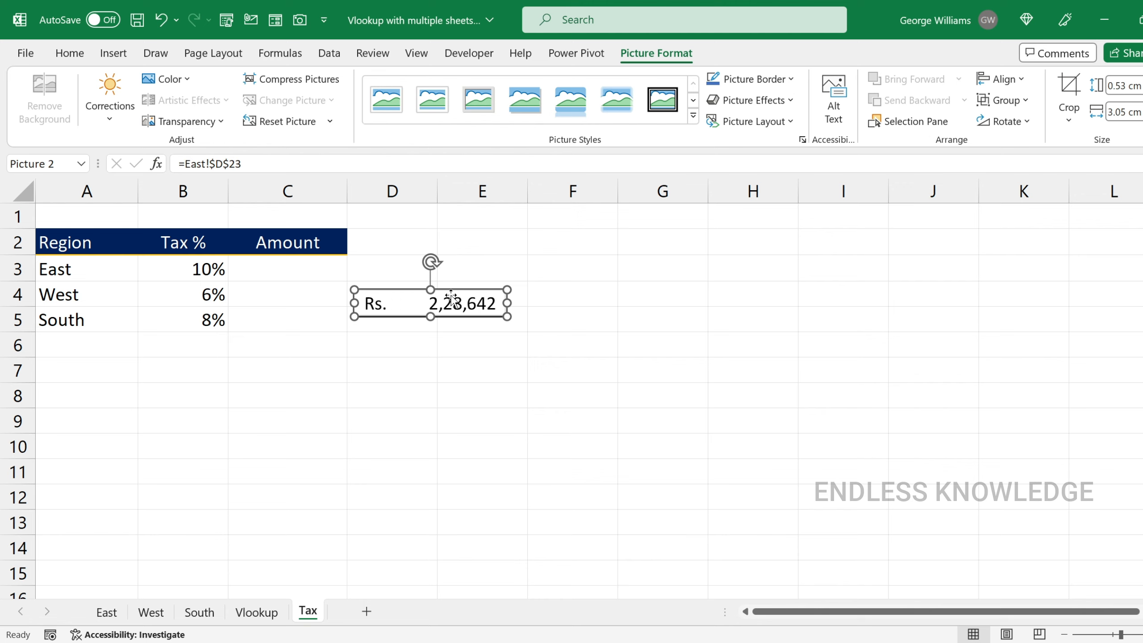
pyautogui.moveTo(434, 298); pyautogui.dragTo(324, 269)
# - Capture West's tax cell D23 with the Camera tool, place it over C4 on the Tax sheet, and widen it to match East's picture
pyautogui.click(151, 612)
pyautogui.scroll(-6, 470, 421)
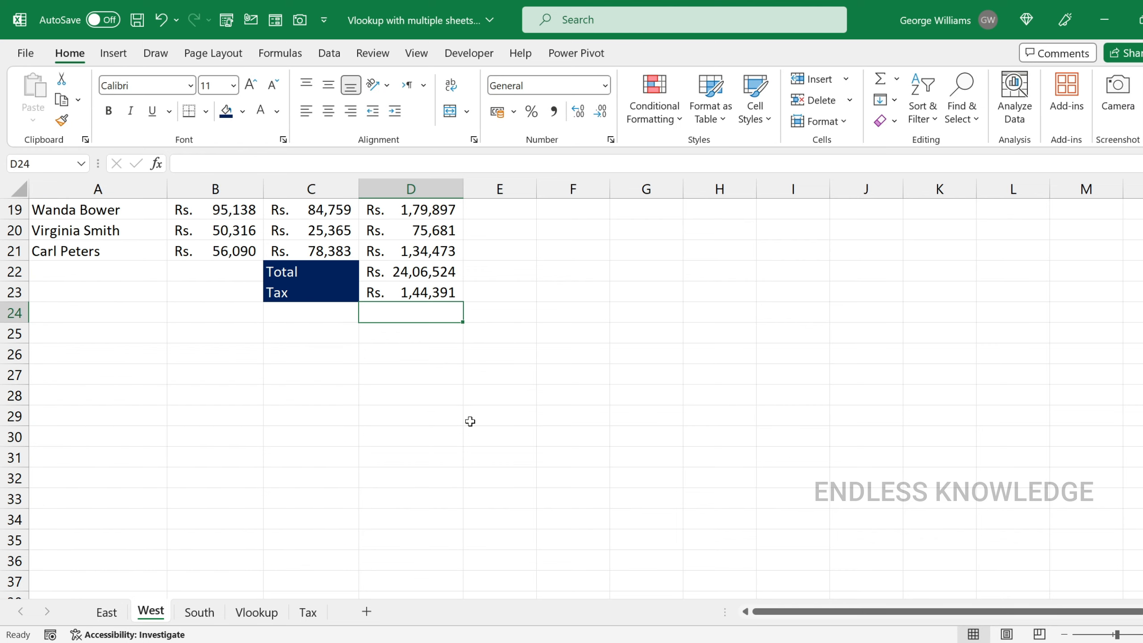
pyautogui.click(420, 292)
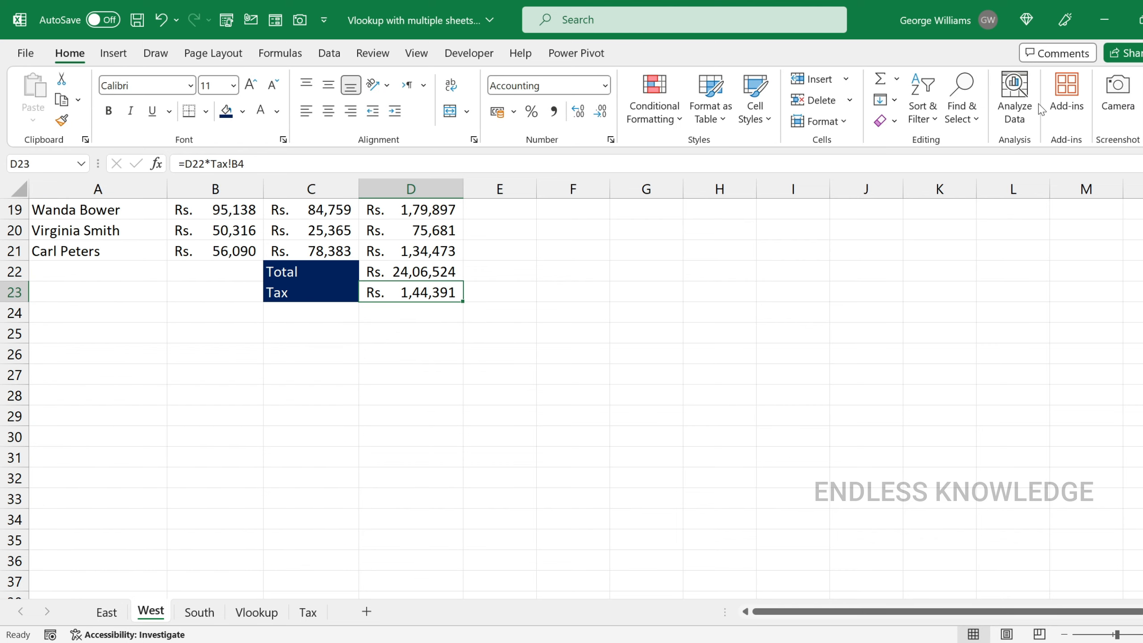
pyautogui.click(1118, 95)
pyautogui.click(310, 613)
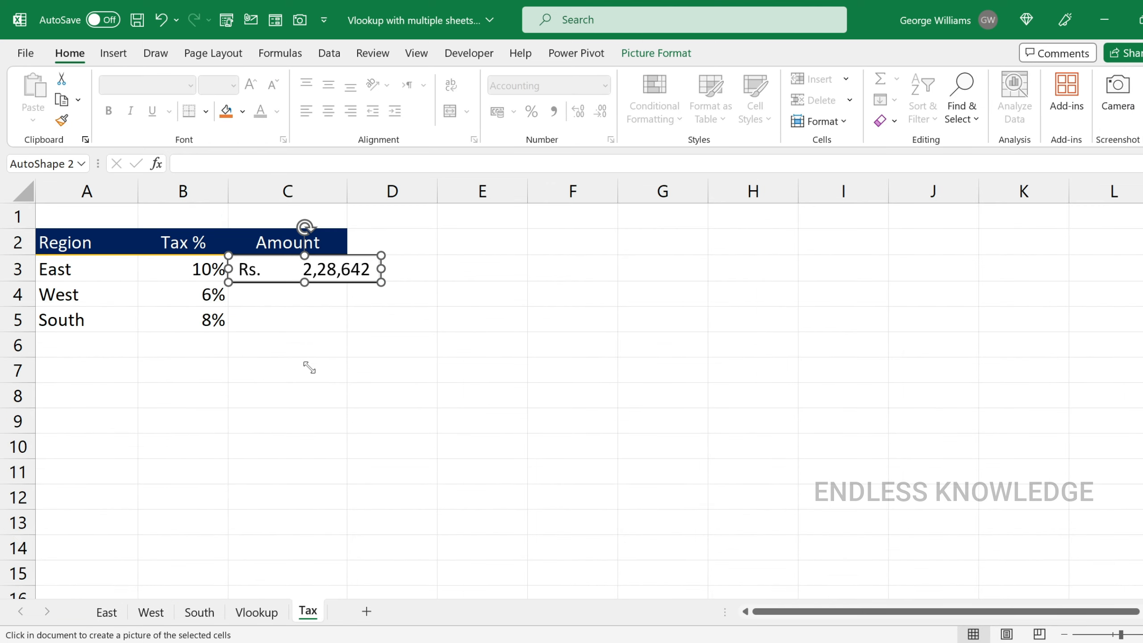
pyautogui.click(306, 365)
pyautogui.moveTo(344, 374); pyautogui.dragTo(269, 290)
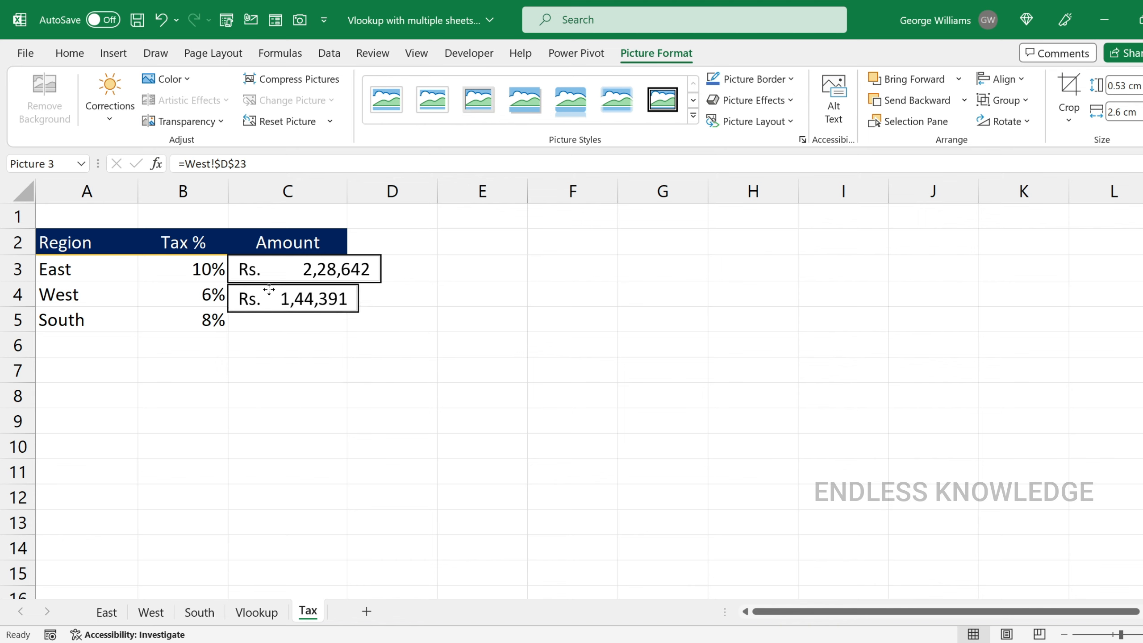
pyautogui.click(270, 291)
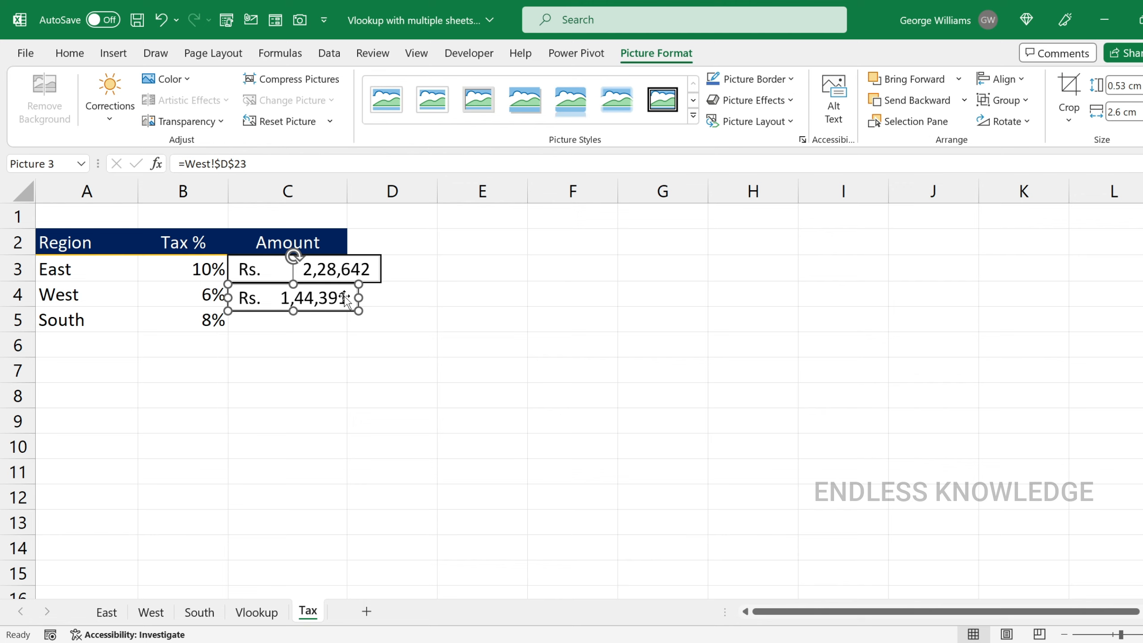
pyautogui.moveTo(359, 298); pyautogui.dragTo(381, 298)
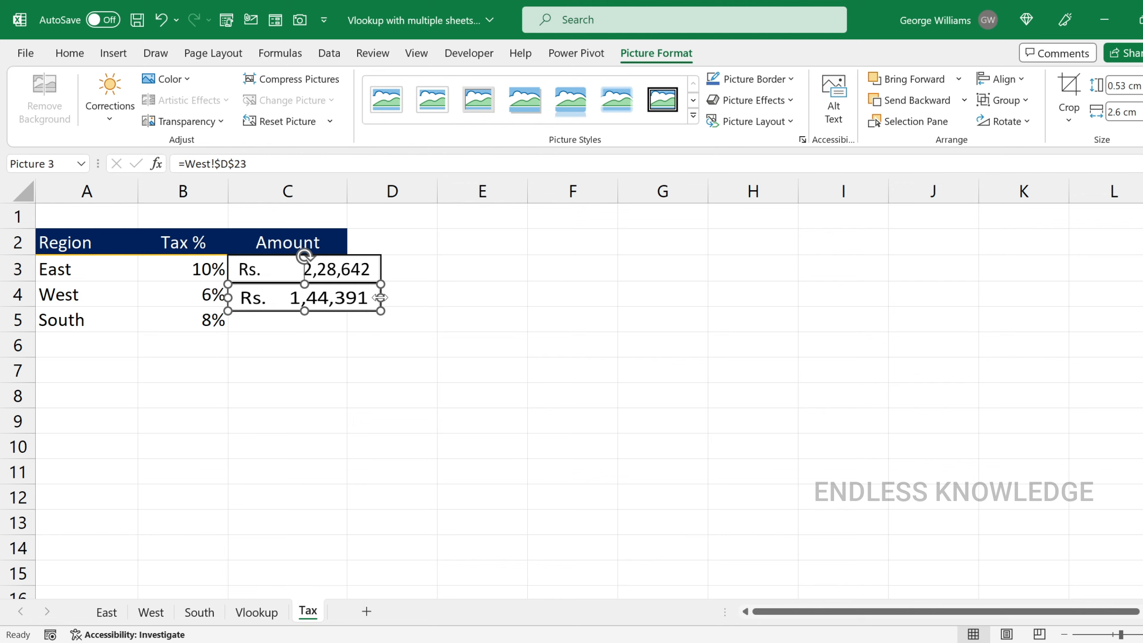
# - Capture South's tax cell D23 with the Camera tool and place the picture over C5 on the Tax sheet
pyautogui.click(200, 611)
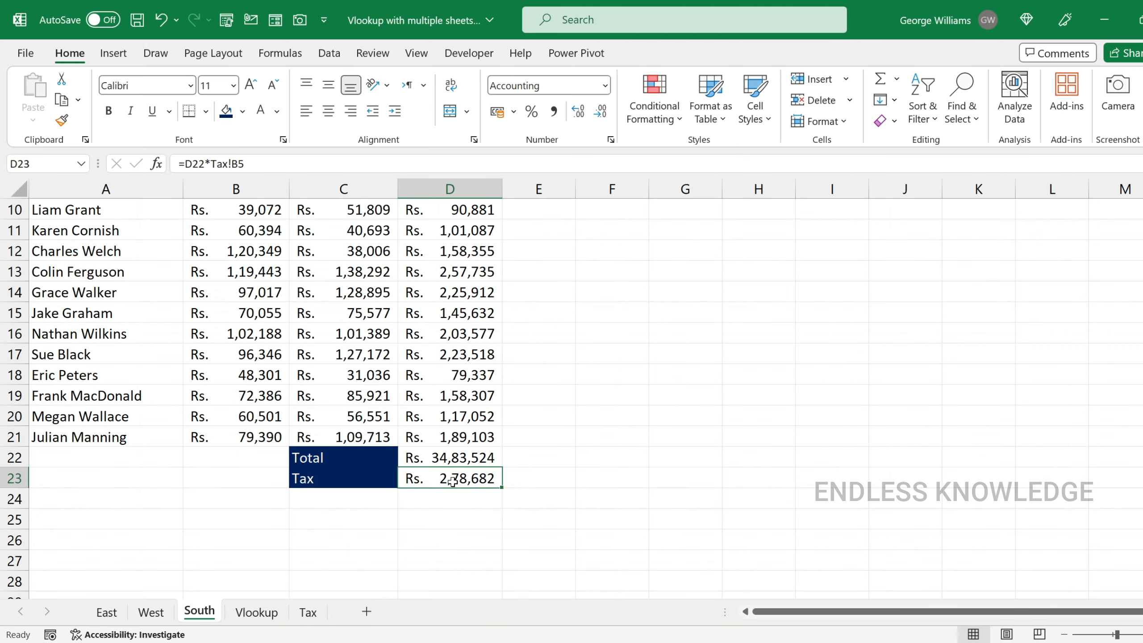
pyautogui.click(1120, 90)
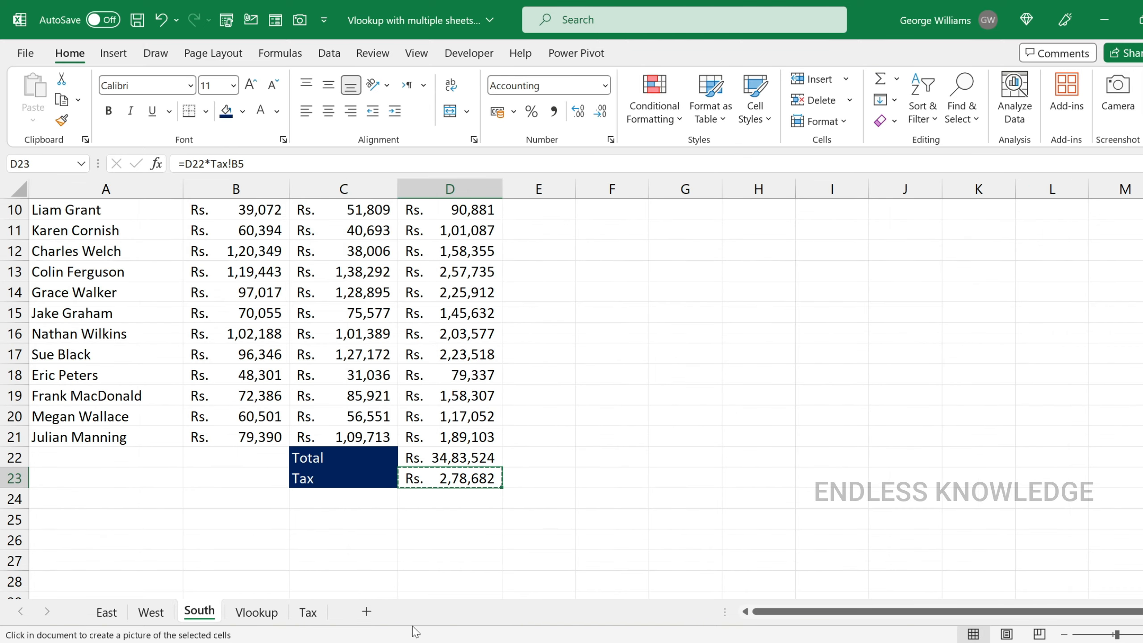
pyautogui.click(308, 611)
pyautogui.click(325, 352)
pyautogui.moveTo(372, 367); pyautogui.dragTo(278, 328)
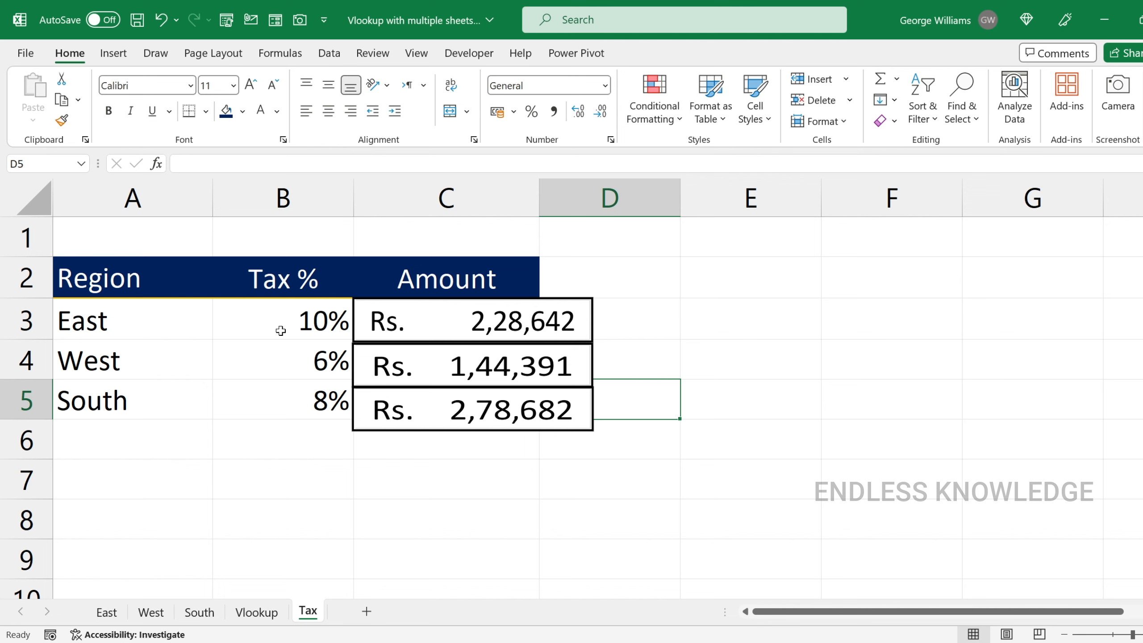
# - Set the tax percentages to 5% for East, 8% for West and 10% for South
pyautogui.click(281, 331)
pyautogui.write('5')
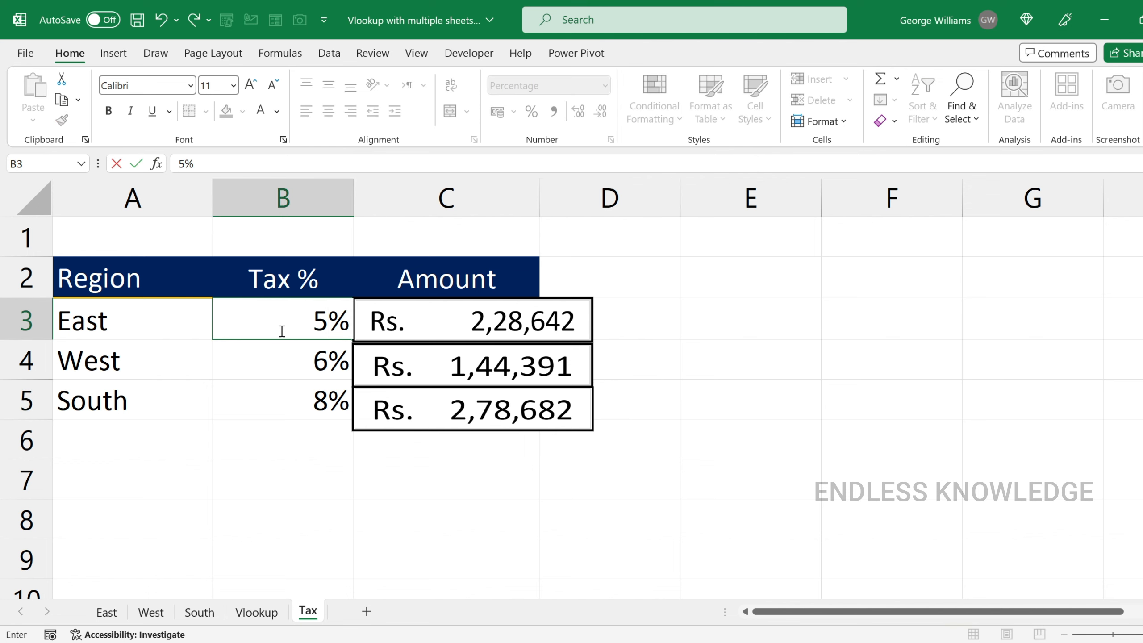
pyautogui.press('Return')
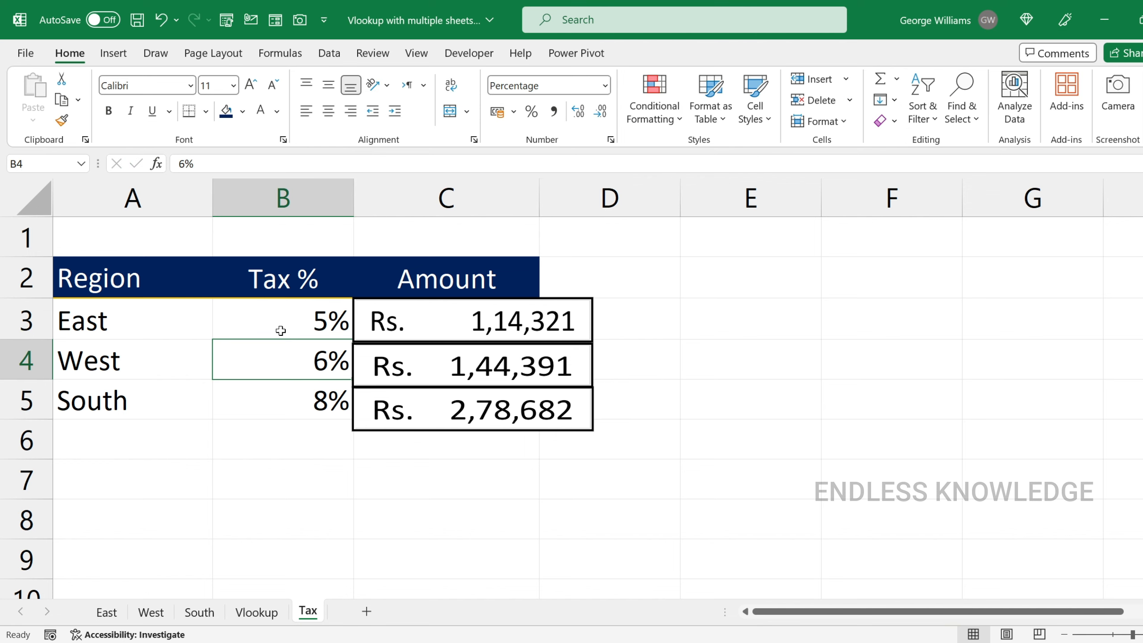
pyautogui.write('8')
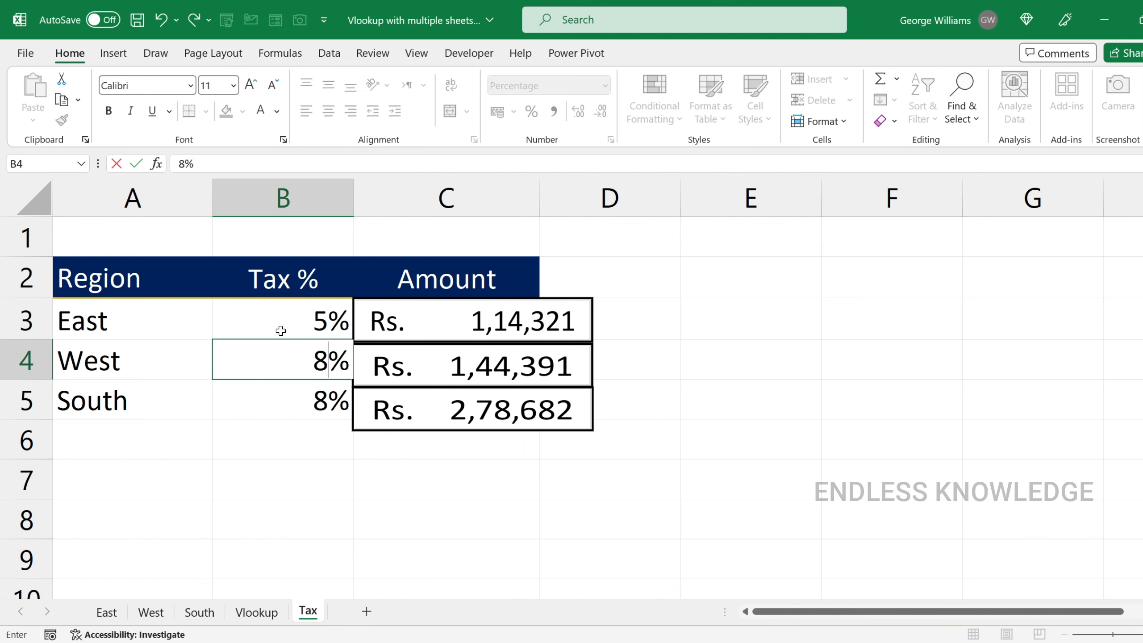
pyautogui.press('Return')
pyautogui.write('10')
pyautogui.press('Up')
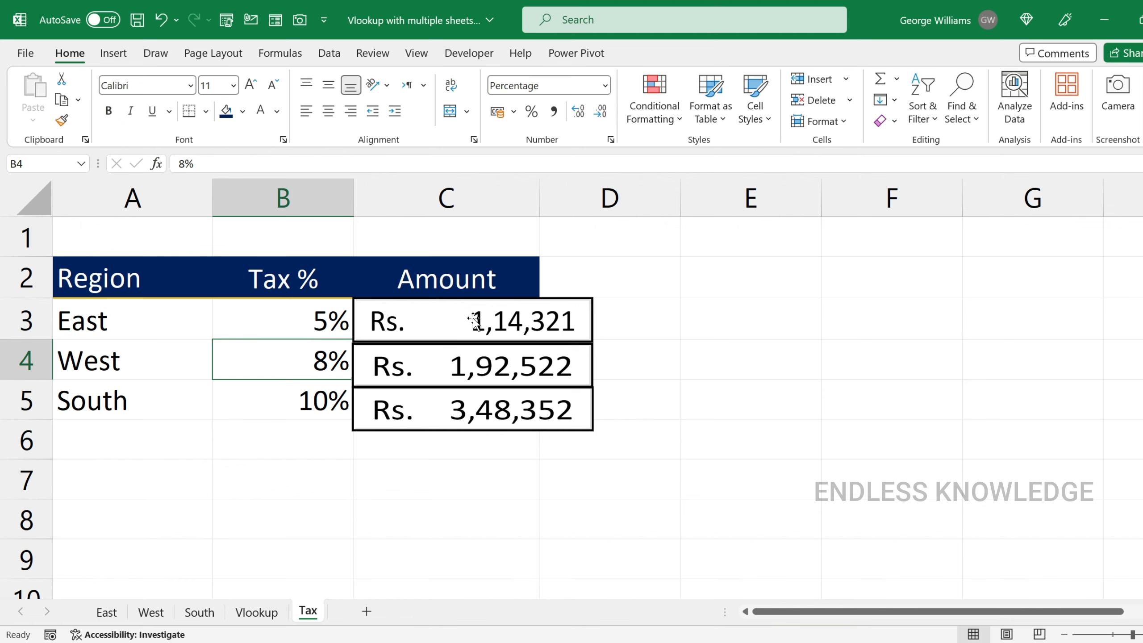
# - Inspect the source references of the East and West linked pictures on the Tax sheet
pyautogui.click(565, 323)
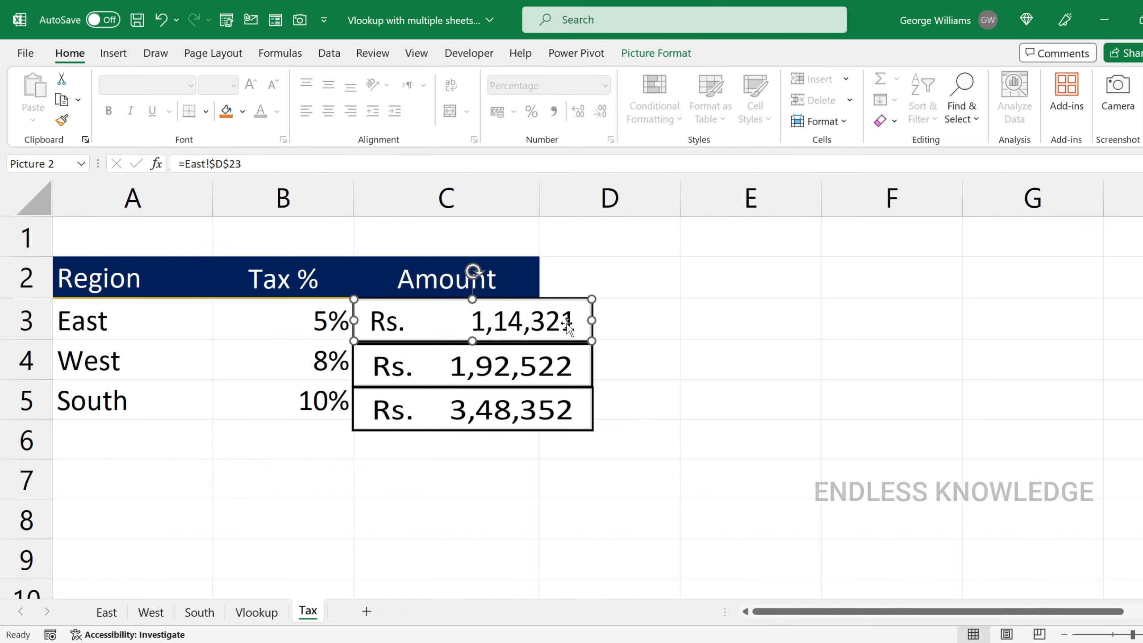
pyautogui.doubleClick(561, 323)
pyautogui.scroll(-2, 501, 367)
pyautogui.scroll(-2, 499, 368)
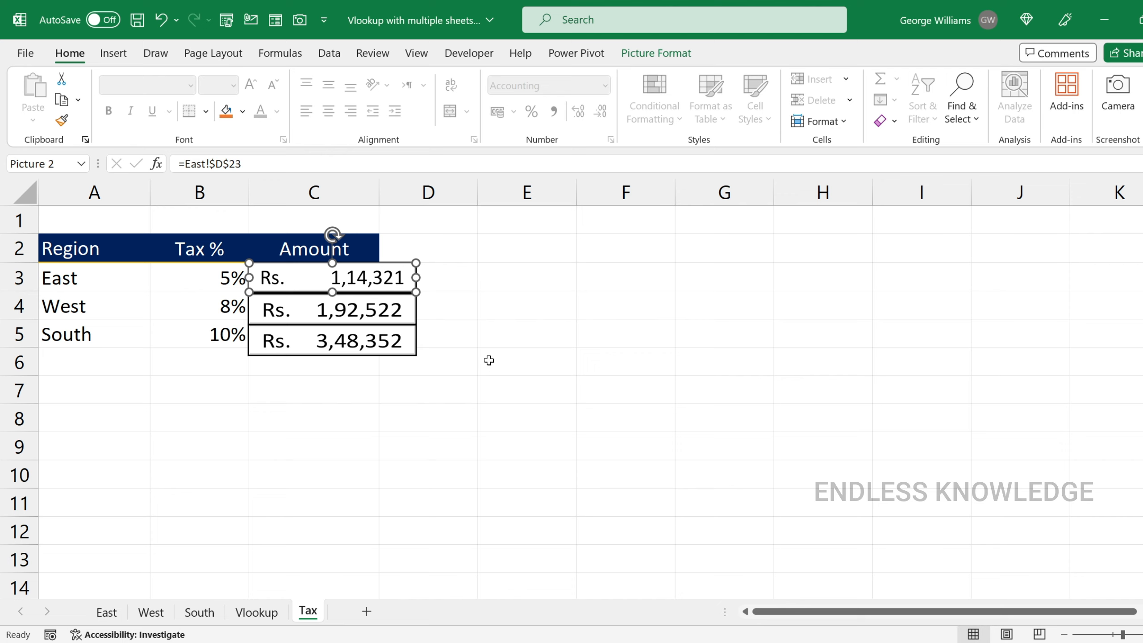
pyautogui.click(378, 311)
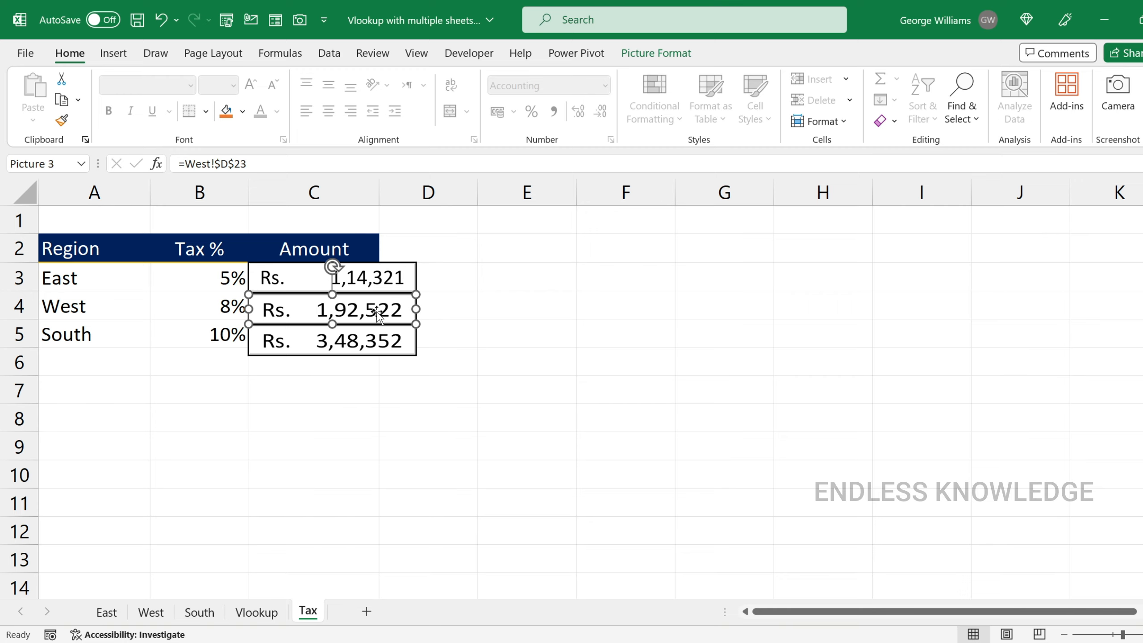
# - Try to capture the non-adjacent ranges A2:B3 and A5:B7 of the East sheet together with the Camera tool
pyautogui.click(107, 612)
pyautogui.scroll(3, 186, 382)
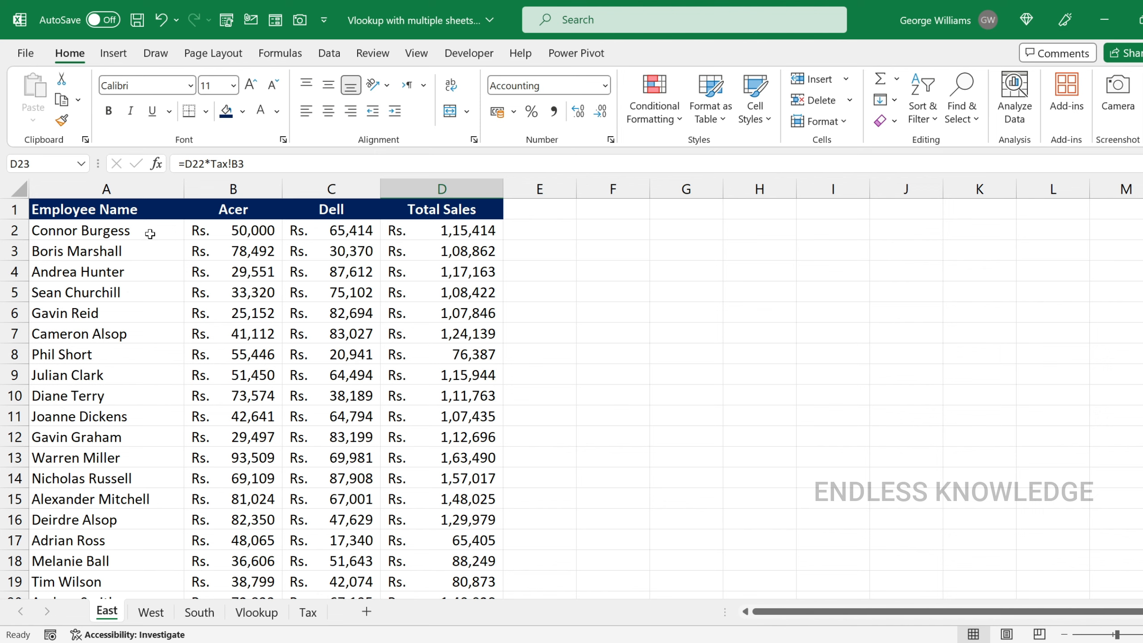
pyautogui.moveTo(144, 232); pyautogui.dragTo(235, 388)
pyautogui.moveTo(144, 229); pyautogui.dragTo(239, 392)
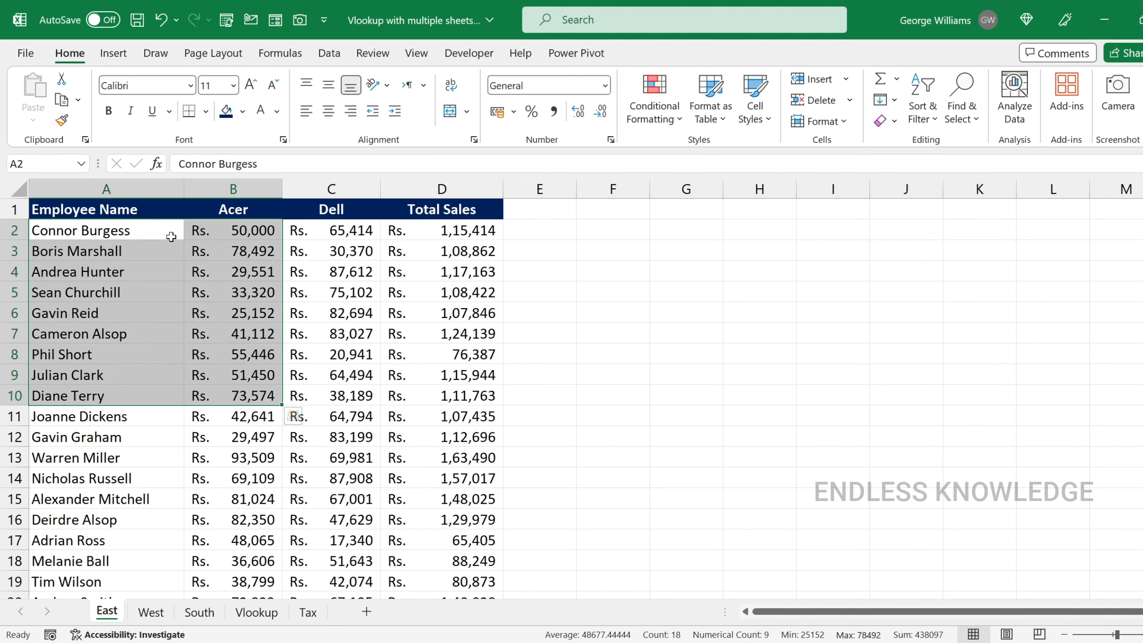
pyautogui.moveTo(156, 233); pyautogui.dragTo(224, 250)
pyautogui.keyDown('ctrl'); pyautogui.moveTo(108, 292); pyautogui.dragTo(232, 340); pyautogui.keyUp('ctrl')
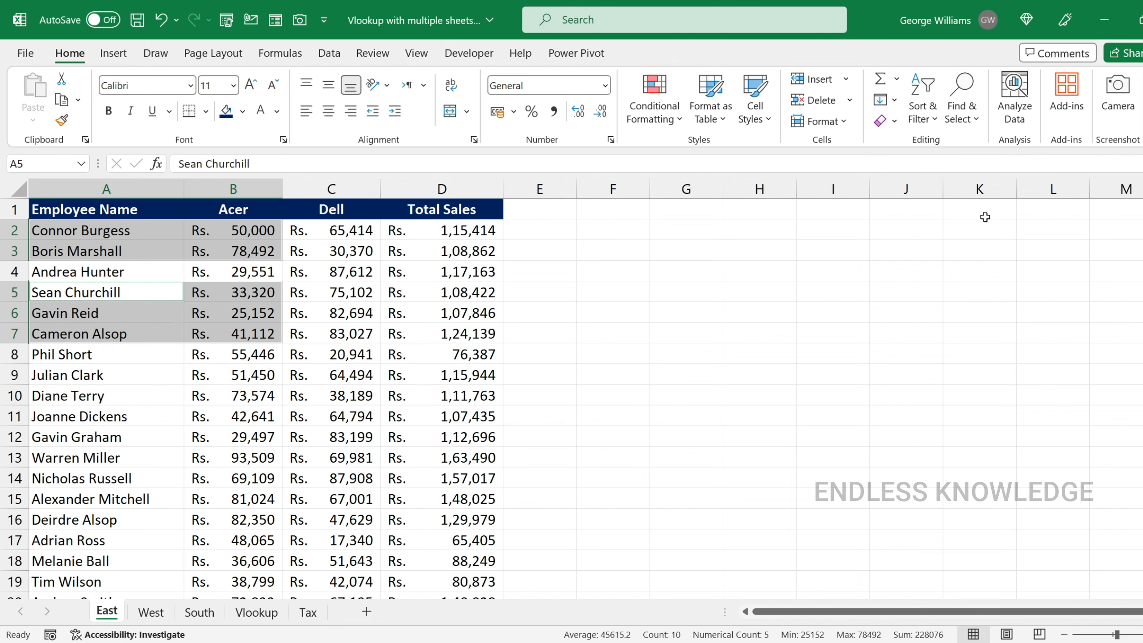
pyautogui.click(1111, 97)
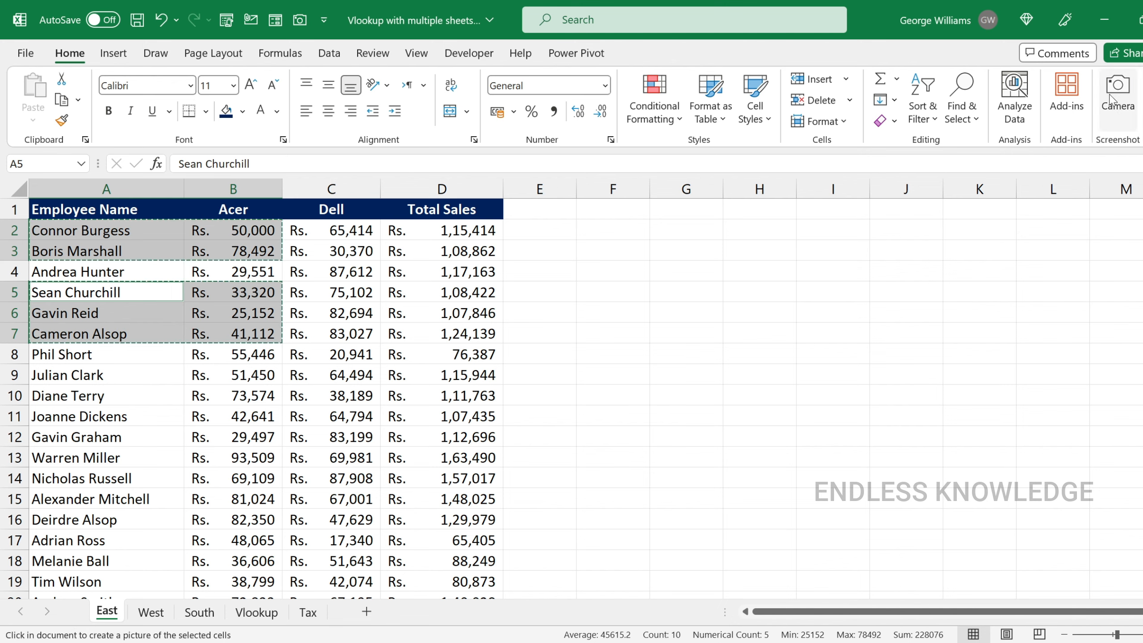
pyautogui.click(623, 346)
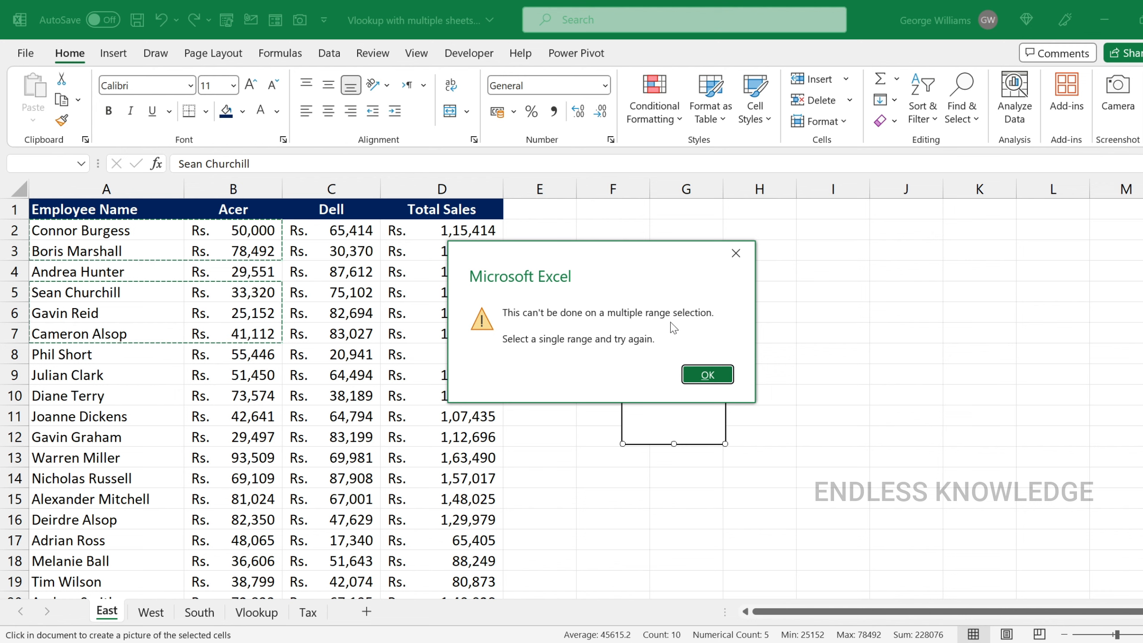
pyautogui.click(704, 375)
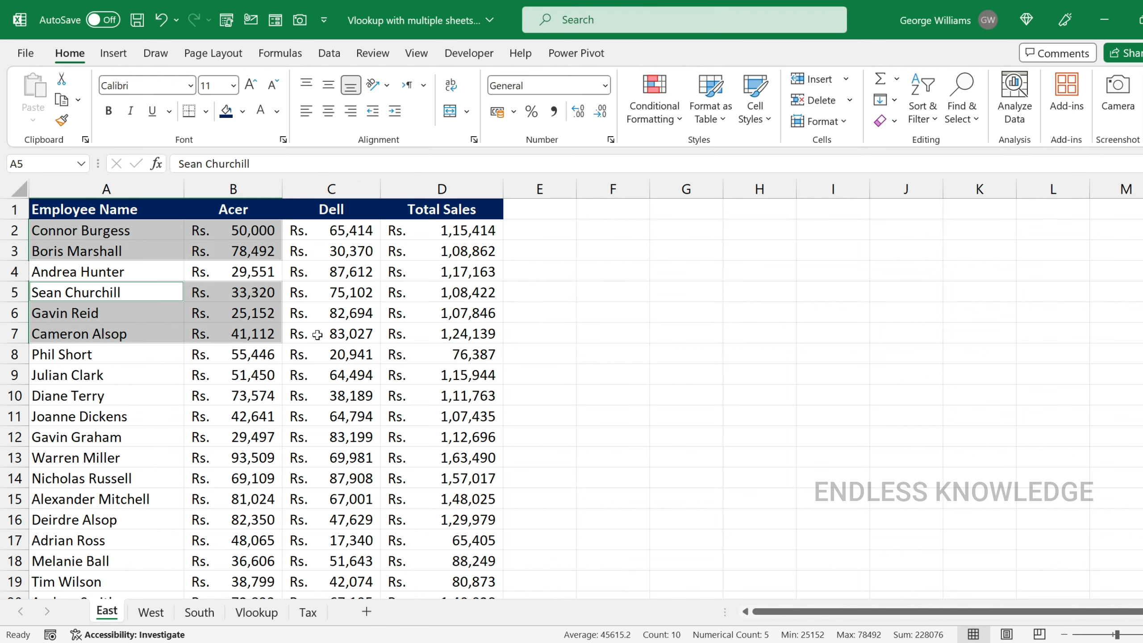
pyautogui.moveTo(118, 230); pyautogui.dragTo(251, 480)
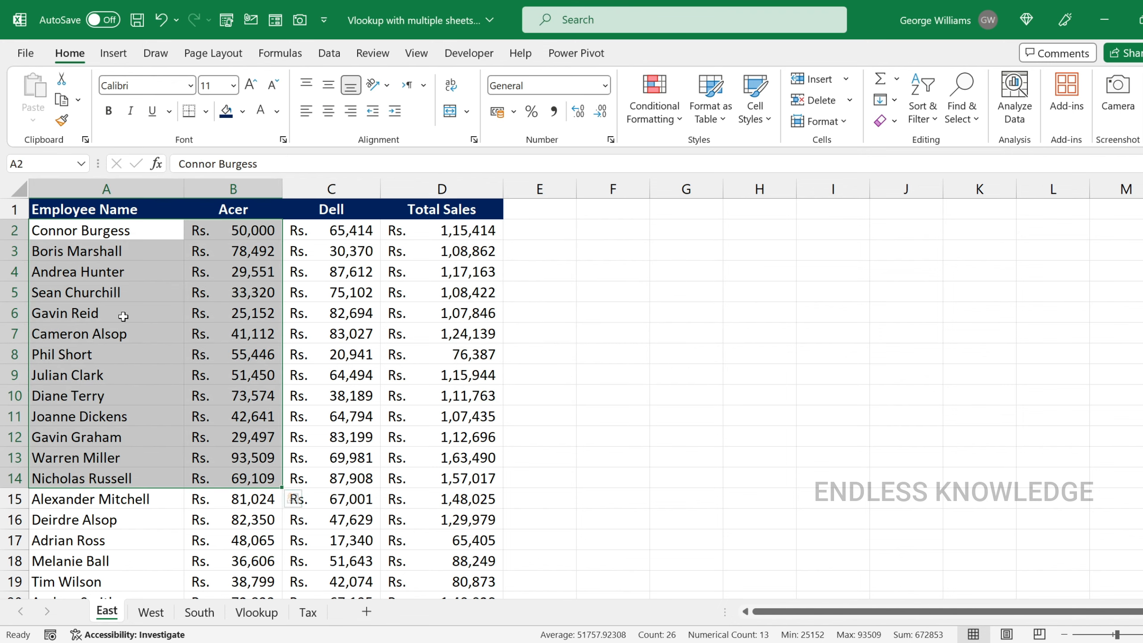
pyautogui.moveTo(107, 231); pyautogui.dragTo(347, 481)
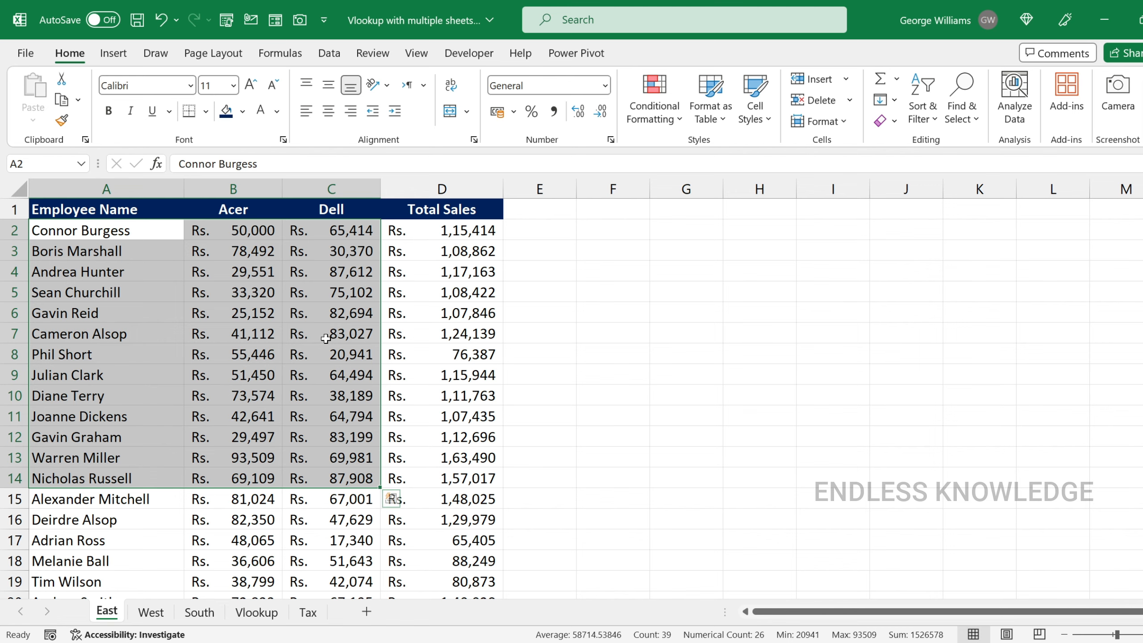
pyautogui.click(326, 338)
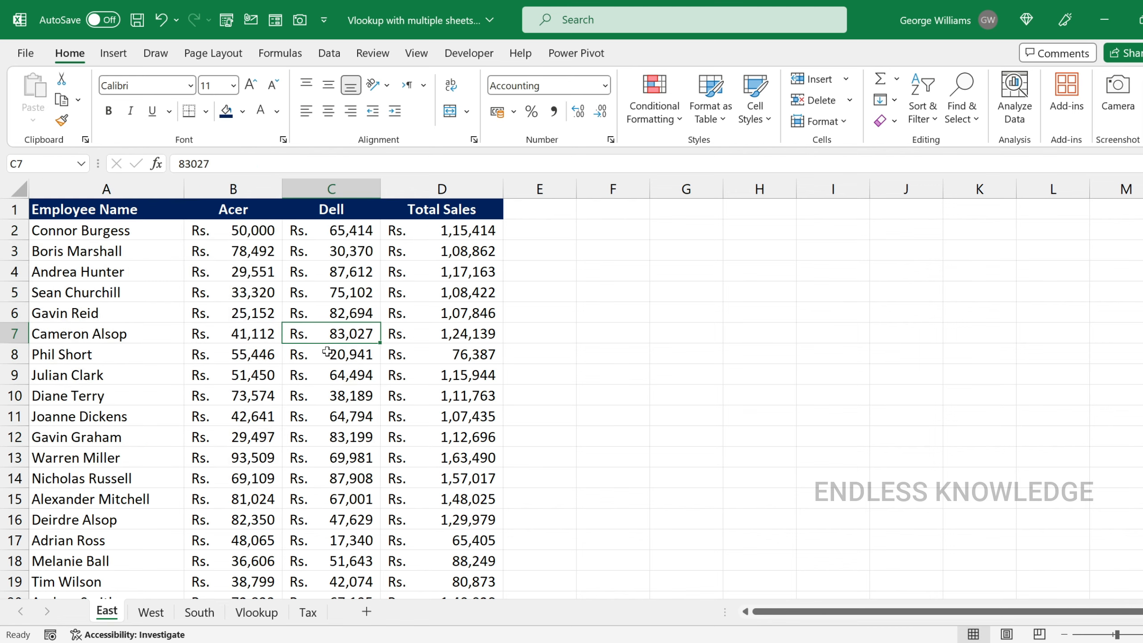
# - Move the three linked pictures on the Tax sheet together out of the Amount column into columns D and E
pyautogui.click(309, 612)
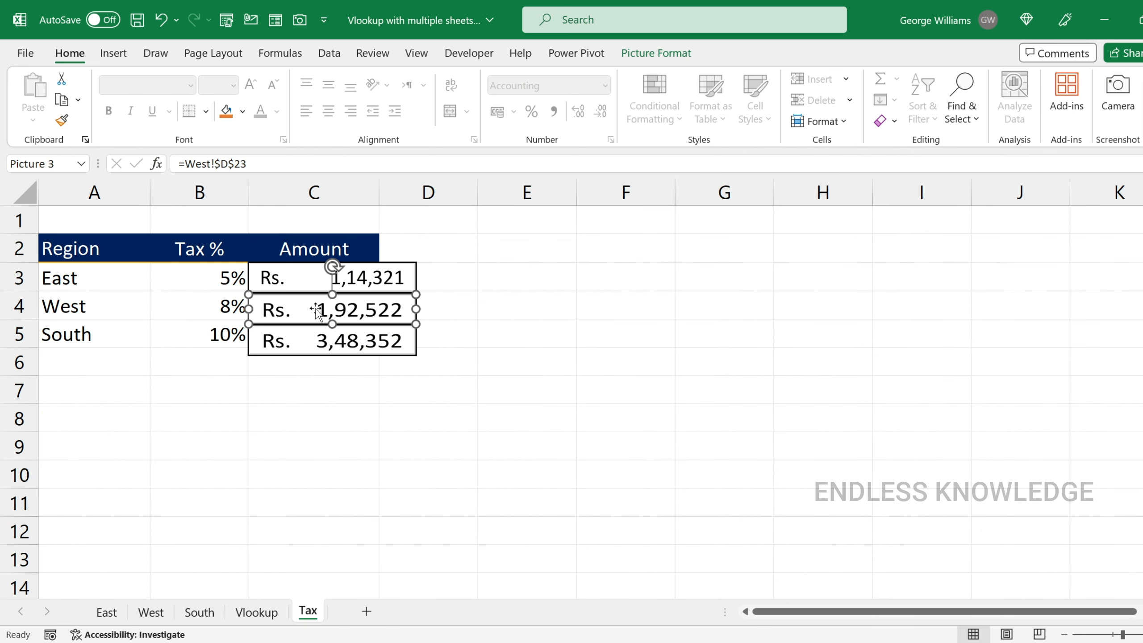
pyautogui.click(366, 284)
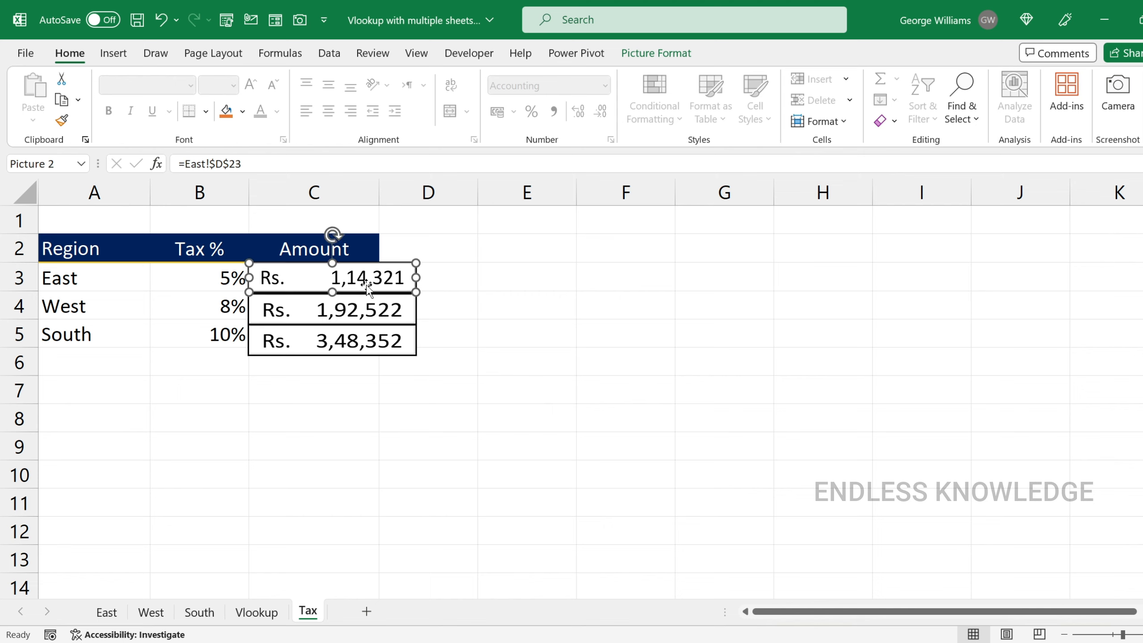
pyautogui.keyDown('ctrl'); pyautogui.click(367, 310); pyautogui.keyUp('ctrl')
pyautogui.keyDown('ctrl'); pyautogui.click(367, 344); pyautogui.keyUp('ctrl')
pyautogui.moveTo(367, 345); pyautogui.dragTo(546, 350)
# - Enter a formula in C3 of the Tax sheet that references East's tax cell D23
pyautogui.click(340, 283)
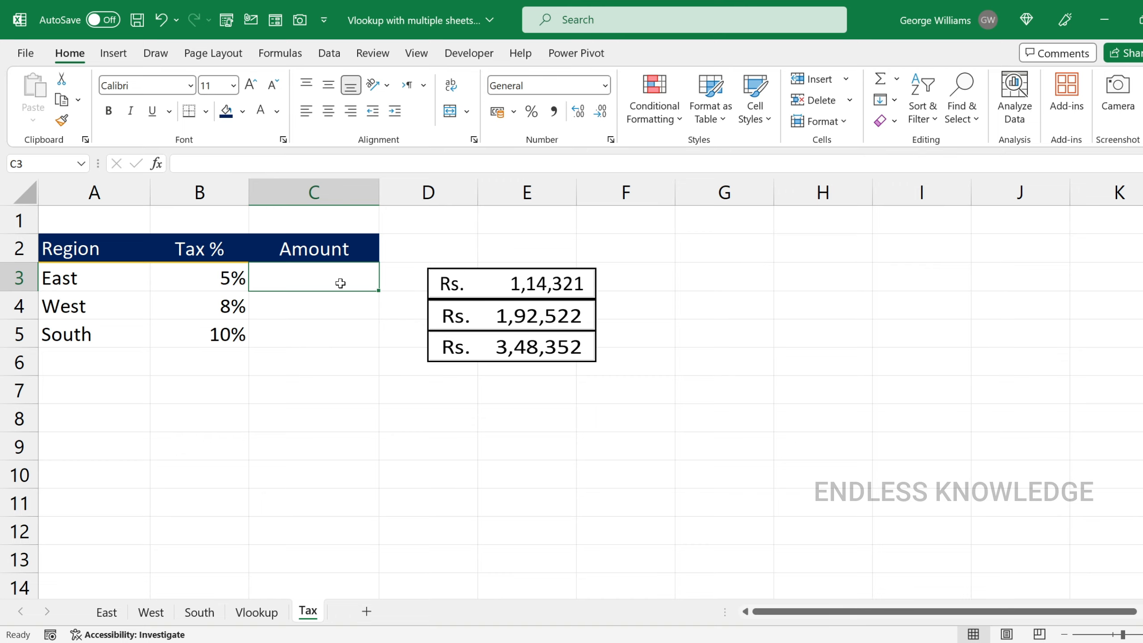
pyautogui.write('=')
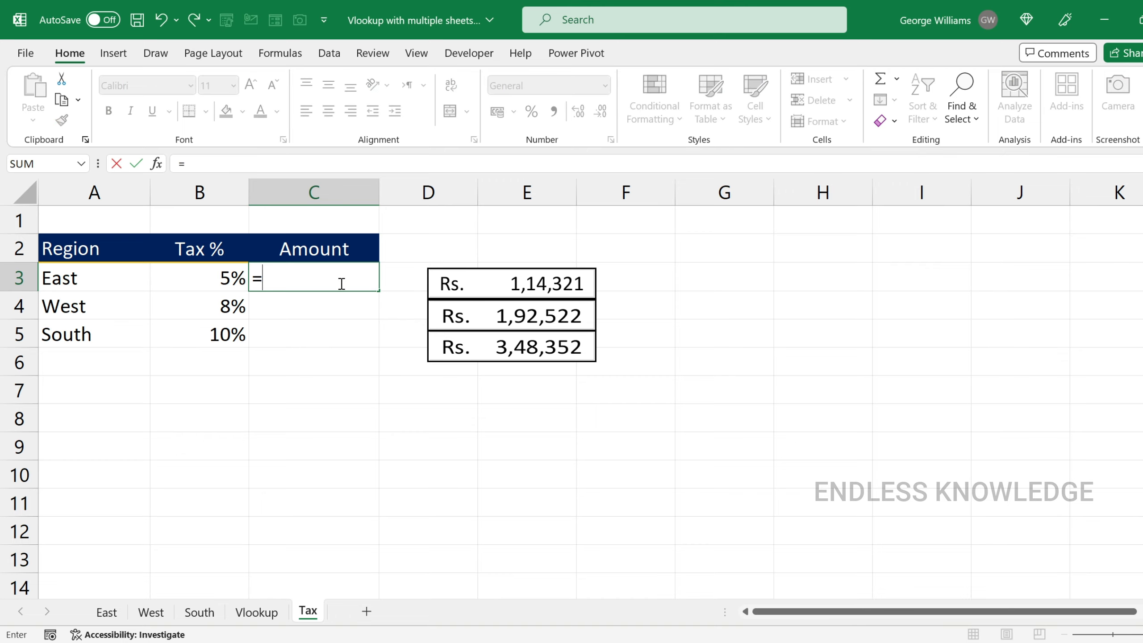
pyautogui.click(107, 611)
pyautogui.scroll(-6, 342, 478)
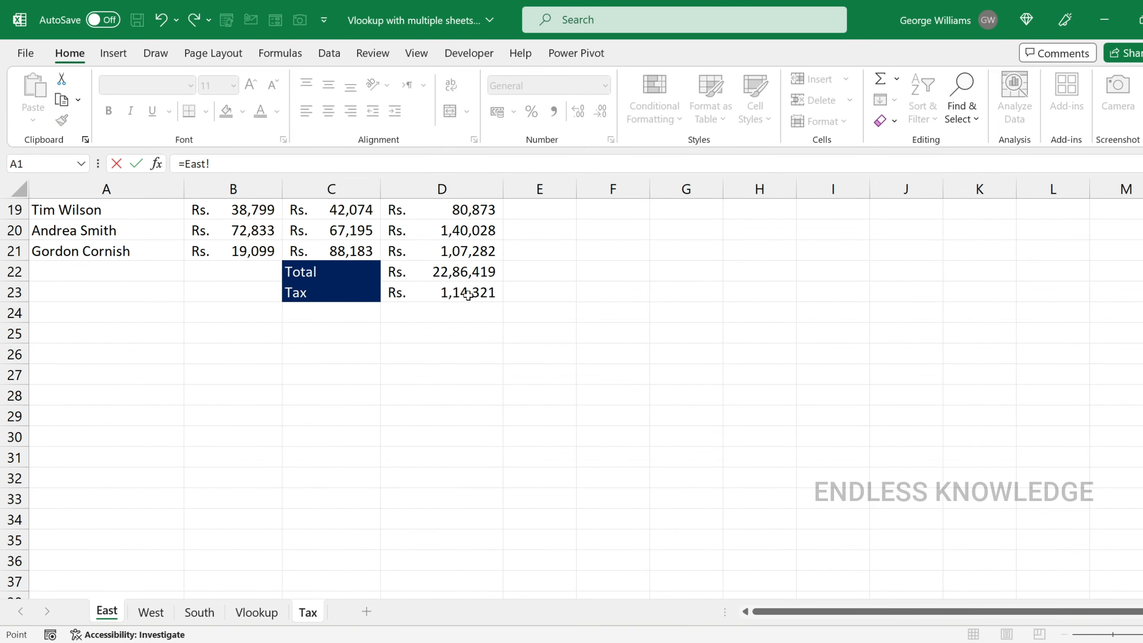
pyautogui.click(468, 293)
pyautogui.press('Return')
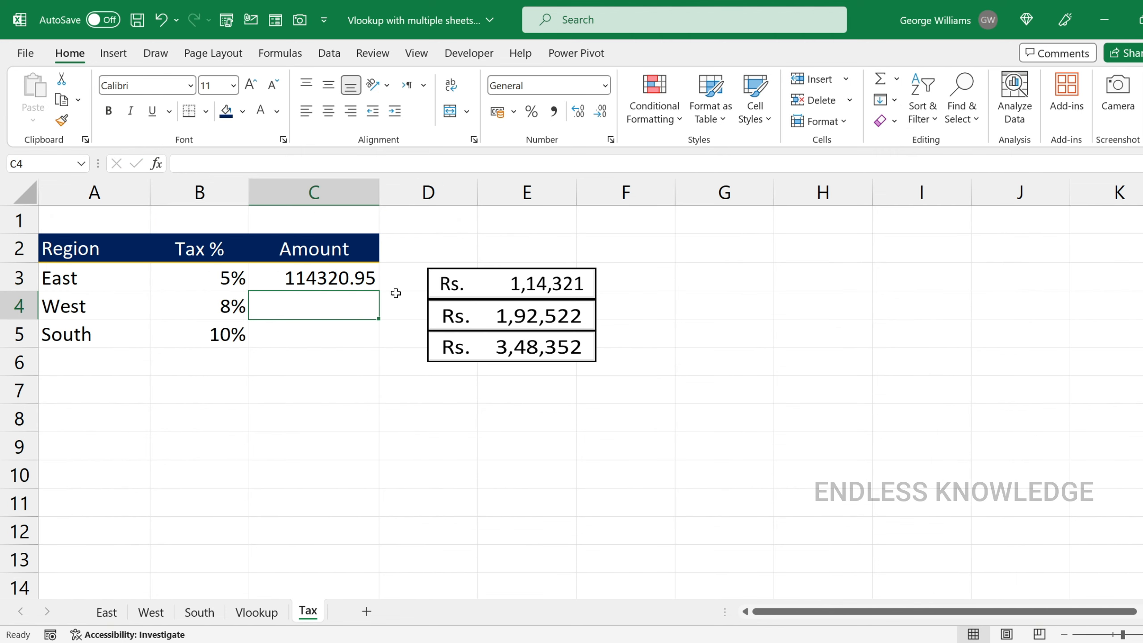
# - Set East's tax percentage in B3 to 8%
pyautogui.click(203, 280)
pyautogui.write('8')
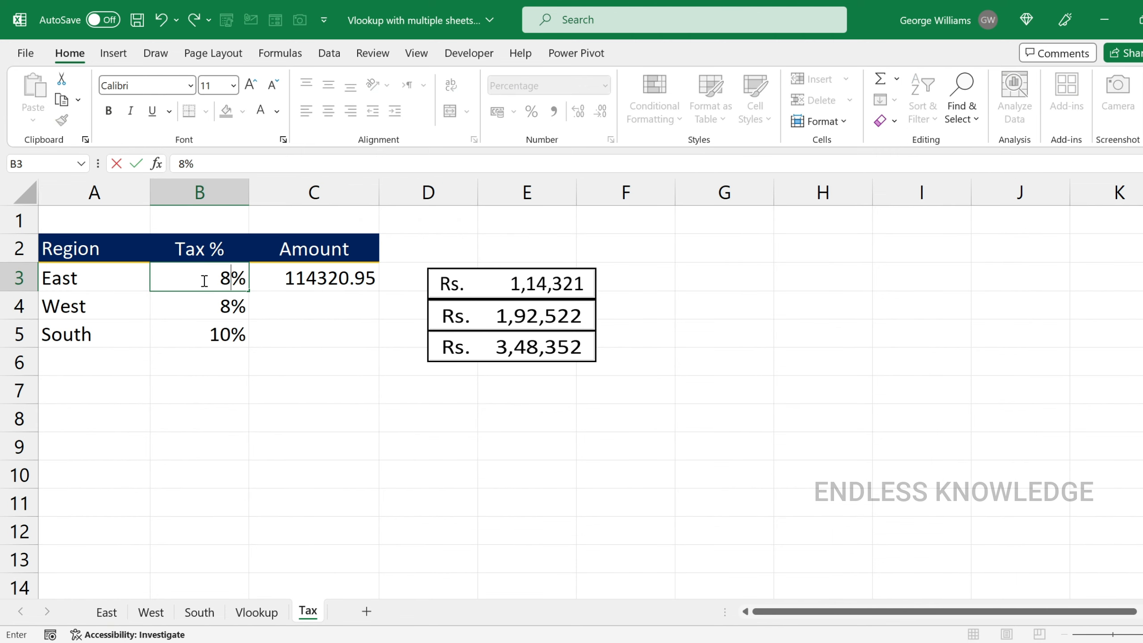
pyautogui.press('Return')
pyautogui.click(203, 280)
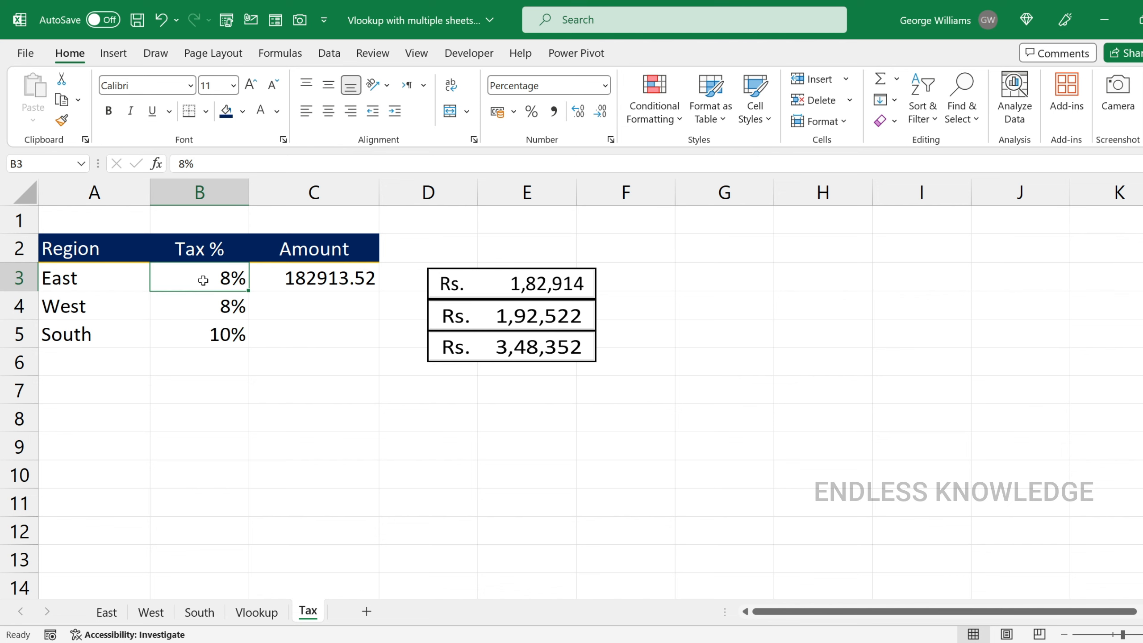
# - Open the Watch Window and add a watch on East's tax cell D23
pyautogui.click(280, 54)
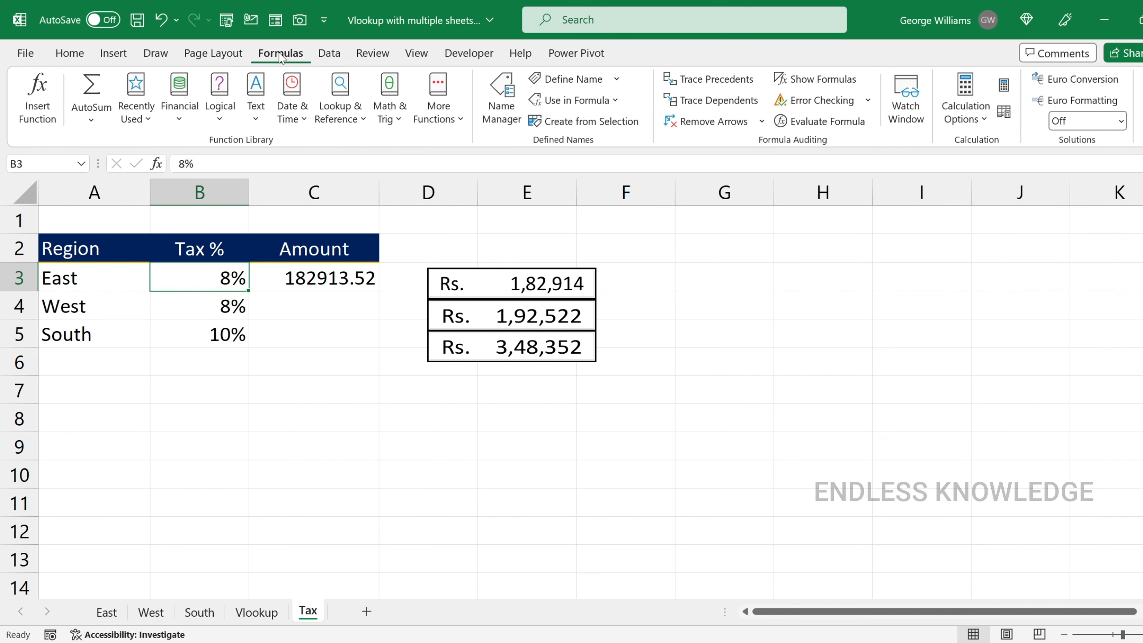
pyautogui.click(916, 121)
pyautogui.moveTo(592, 364); pyautogui.dragTo(218, 299)
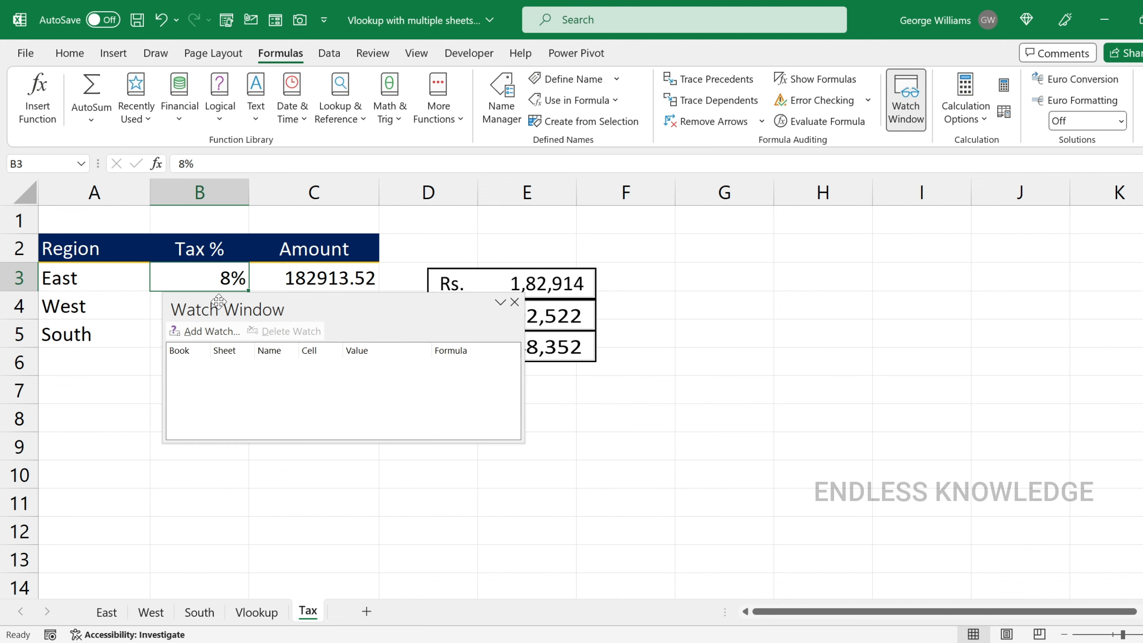
pyautogui.click(205, 331)
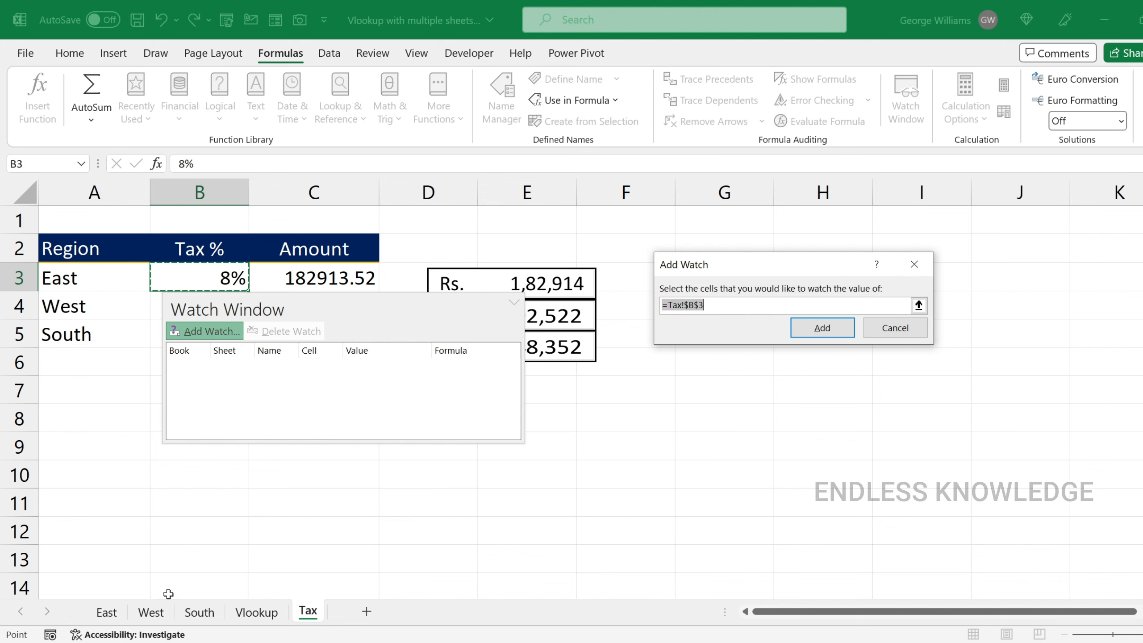
pyautogui.click(108, 613)
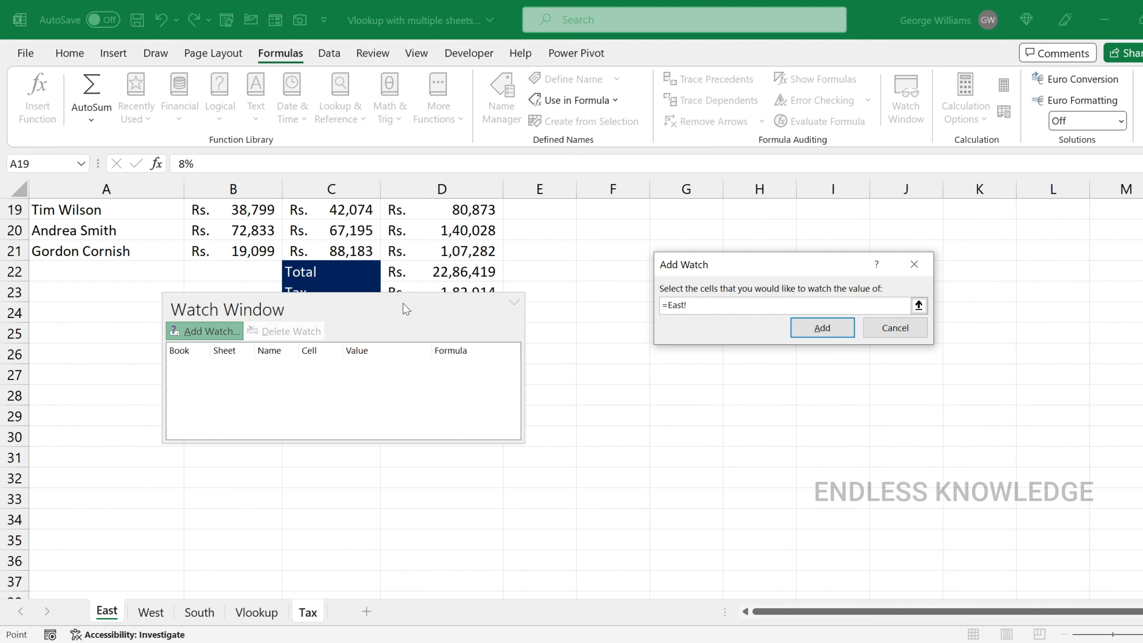
pyautogui.moveTo(405, 305); pyautogui.dragTo(433, 376)
pyautogui.click(450, 292)
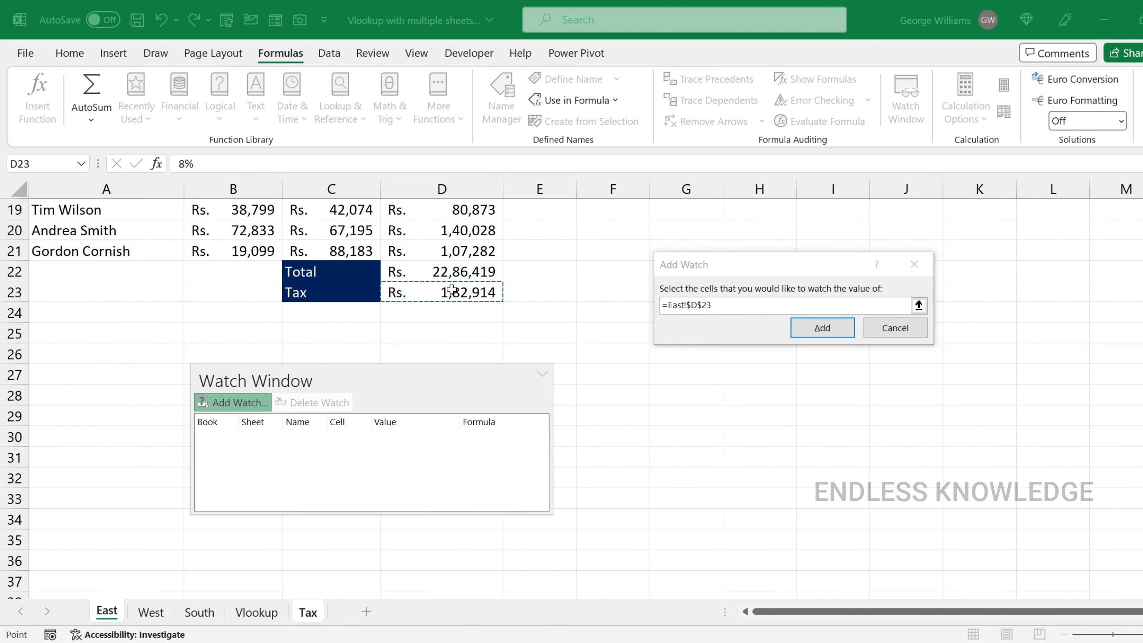
pyautogui.click(837, 328)
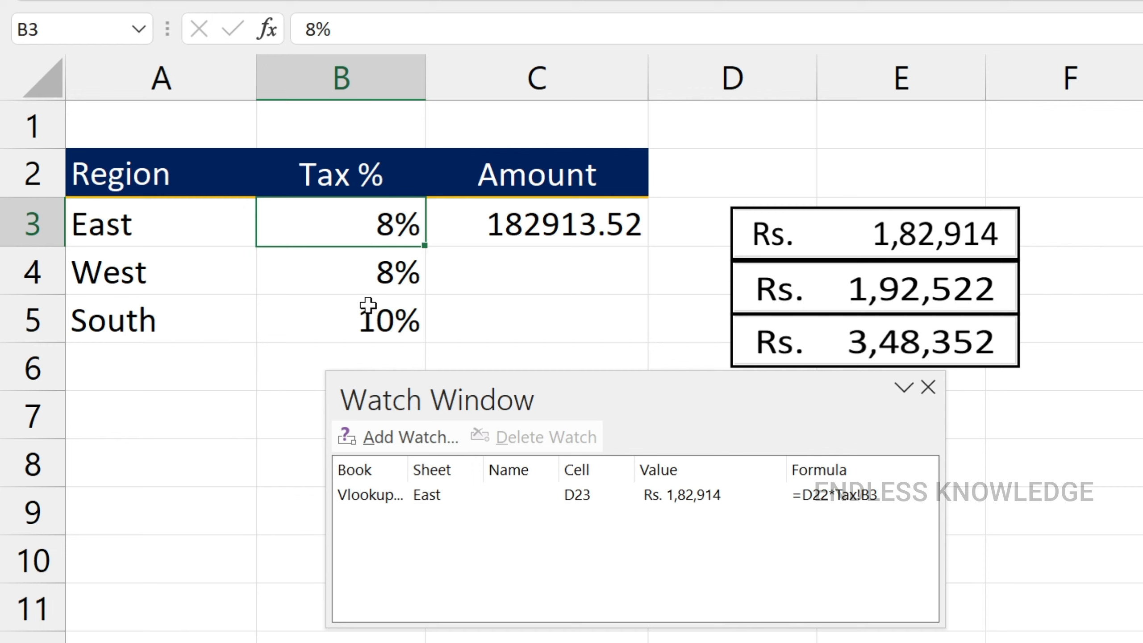
# - Set East's tax percentage in B3 of the Tax sheet to 10%
pyautogui.write('10')
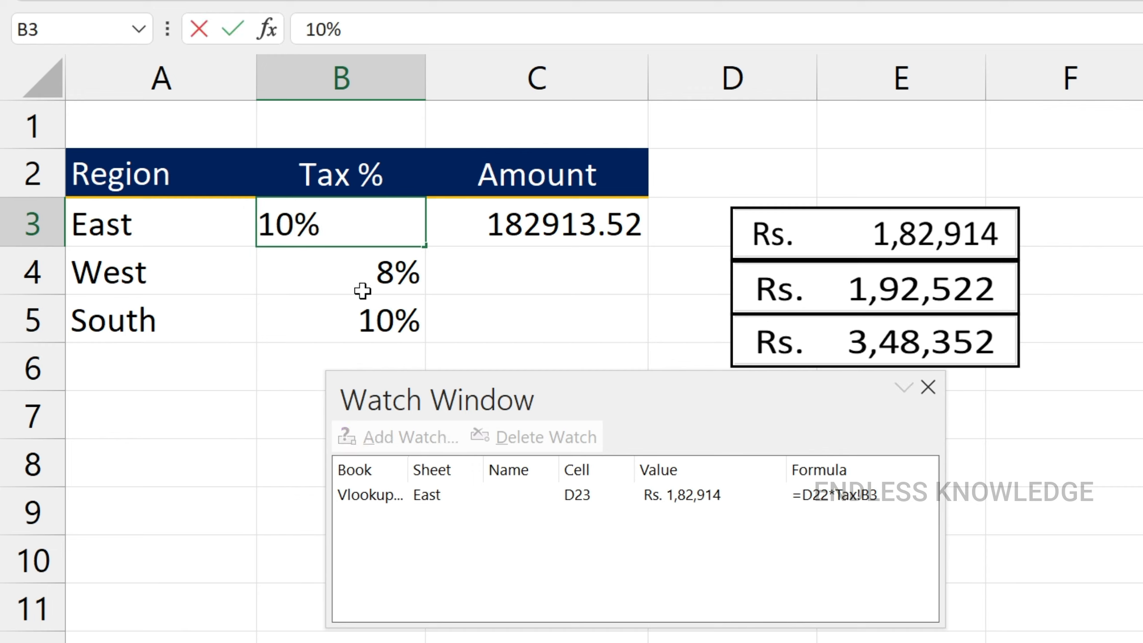
pyautogui.press('Return')
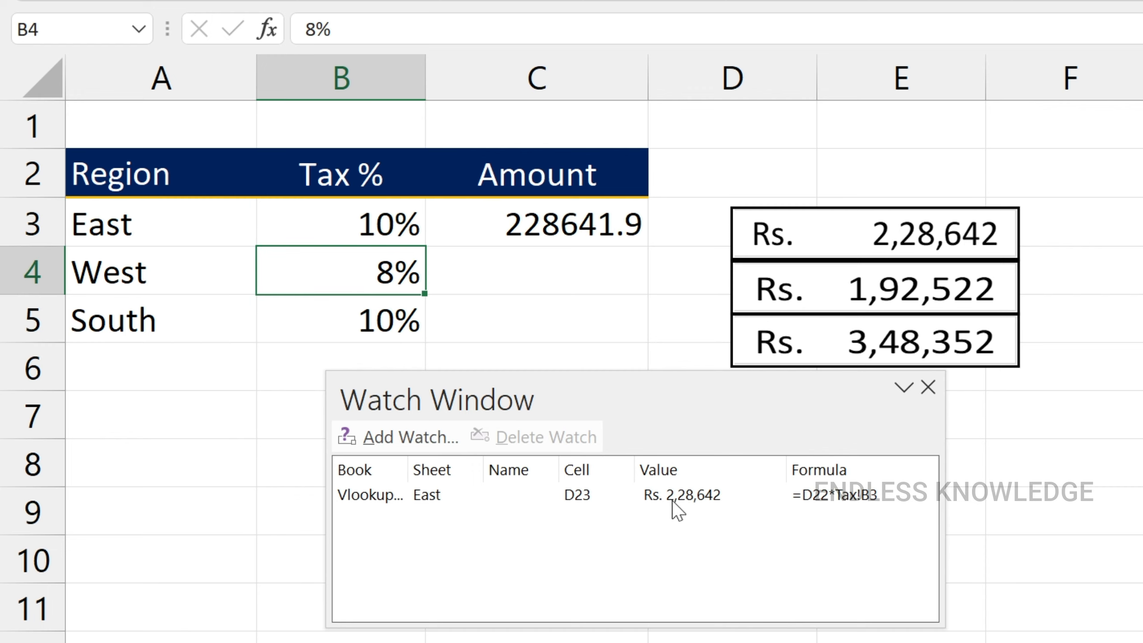